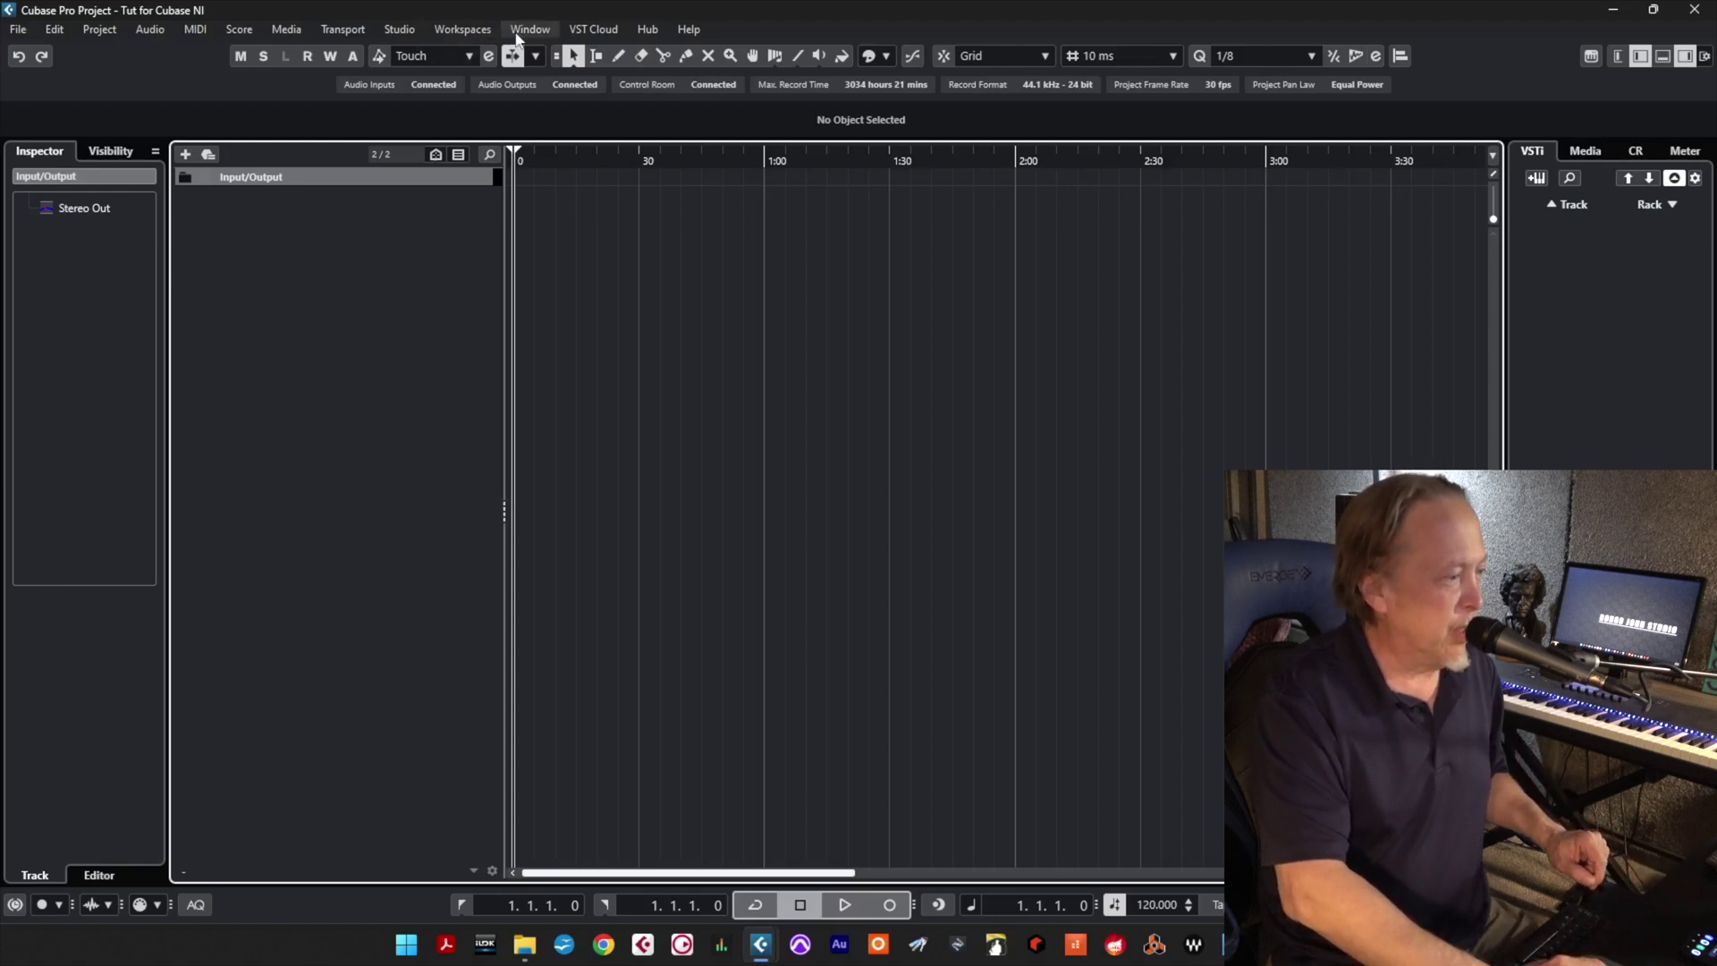
Add an instrument track, Kontakt 01, hosting Kontakt, with its plug-in window open.
click(186, 156)
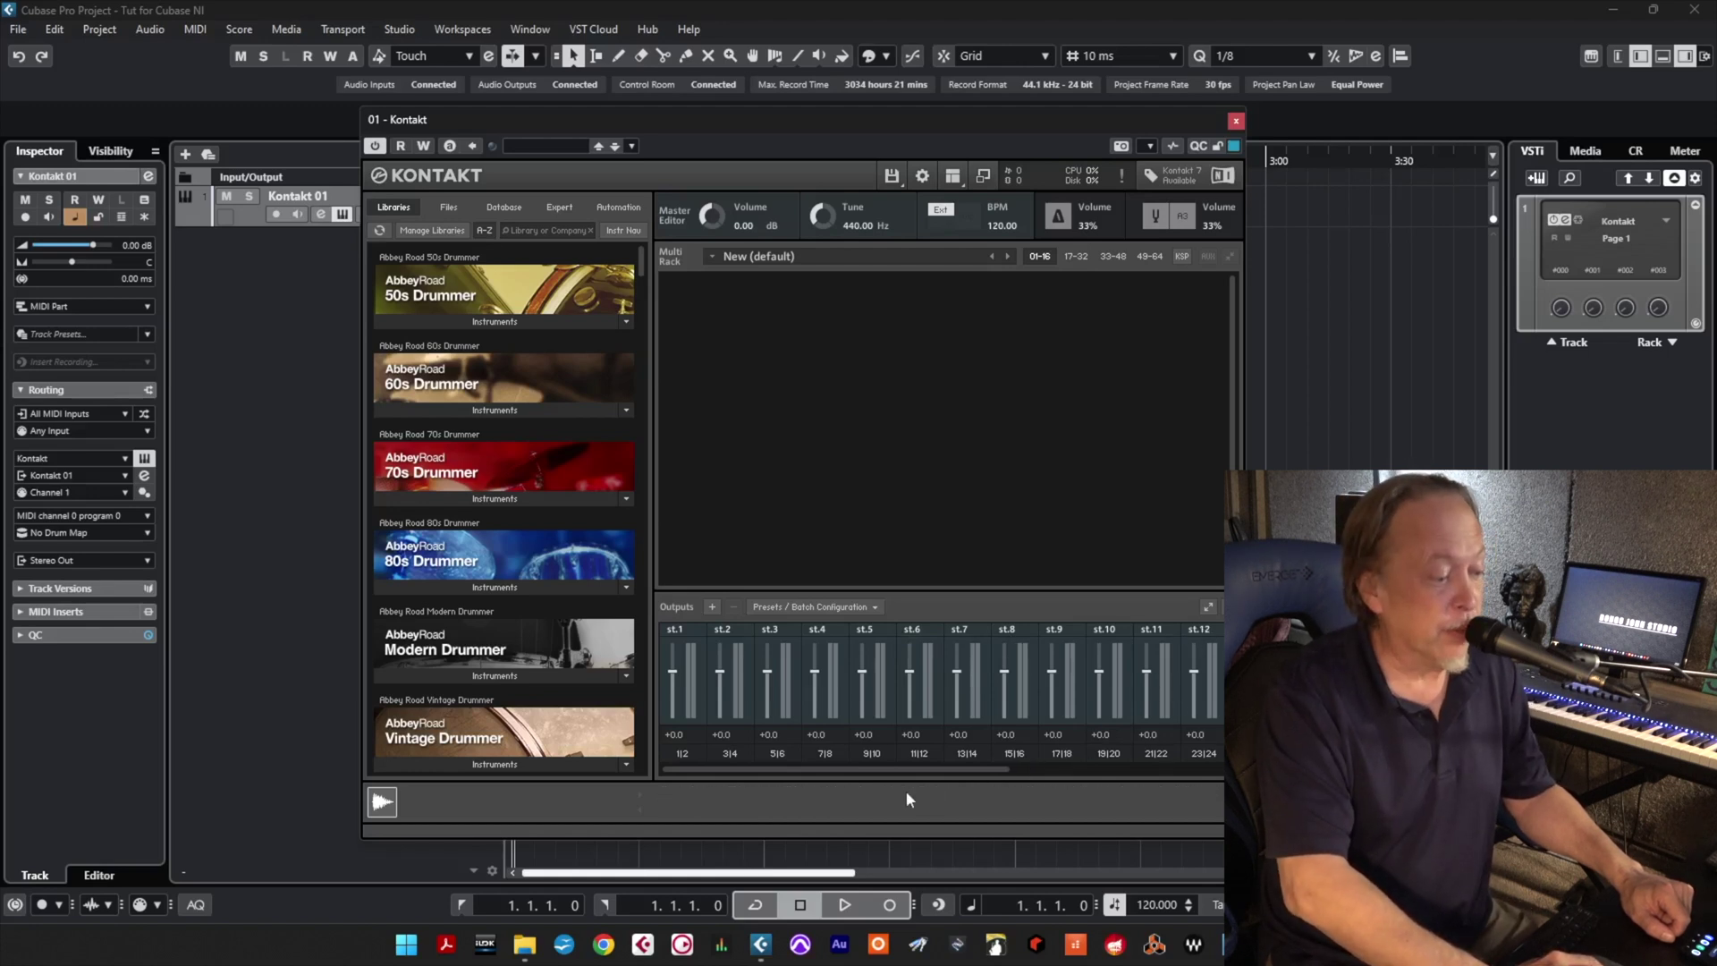
Load Arkhis.nki from Arkhis > Instruments into the rack, collapse it, and close Kontakt.
drag(893, 769, 1156, 764)
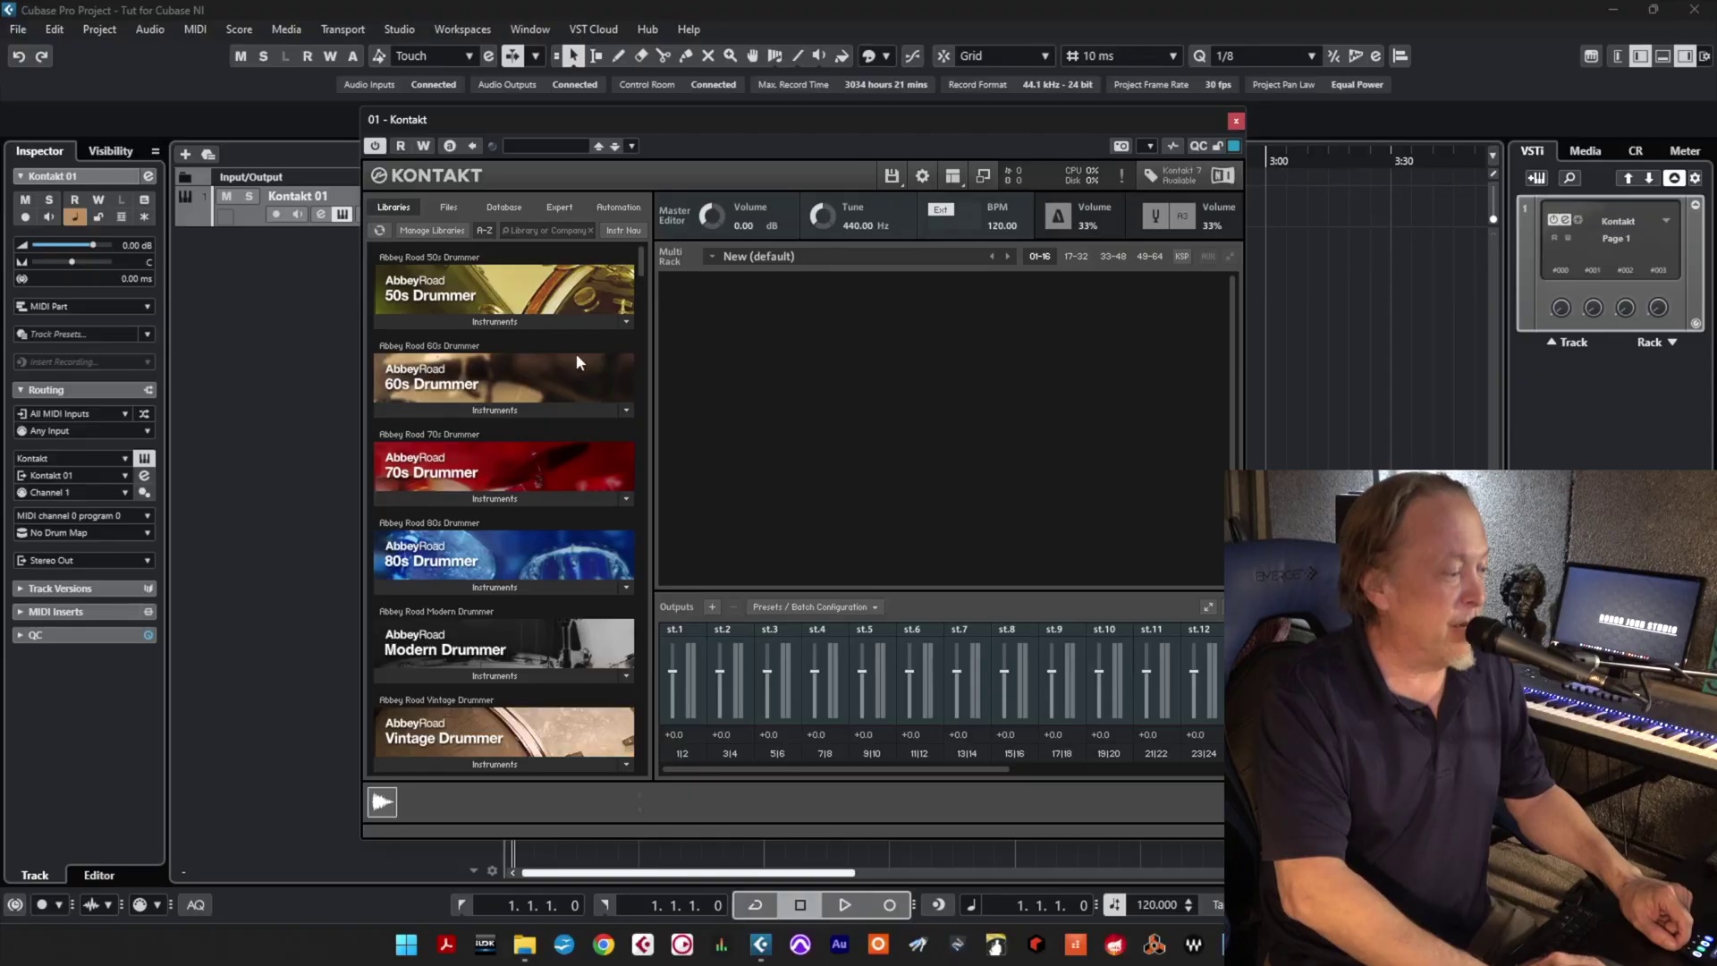
scroll(564, 366, down, 6)
scroll(549, 383, down, 4)
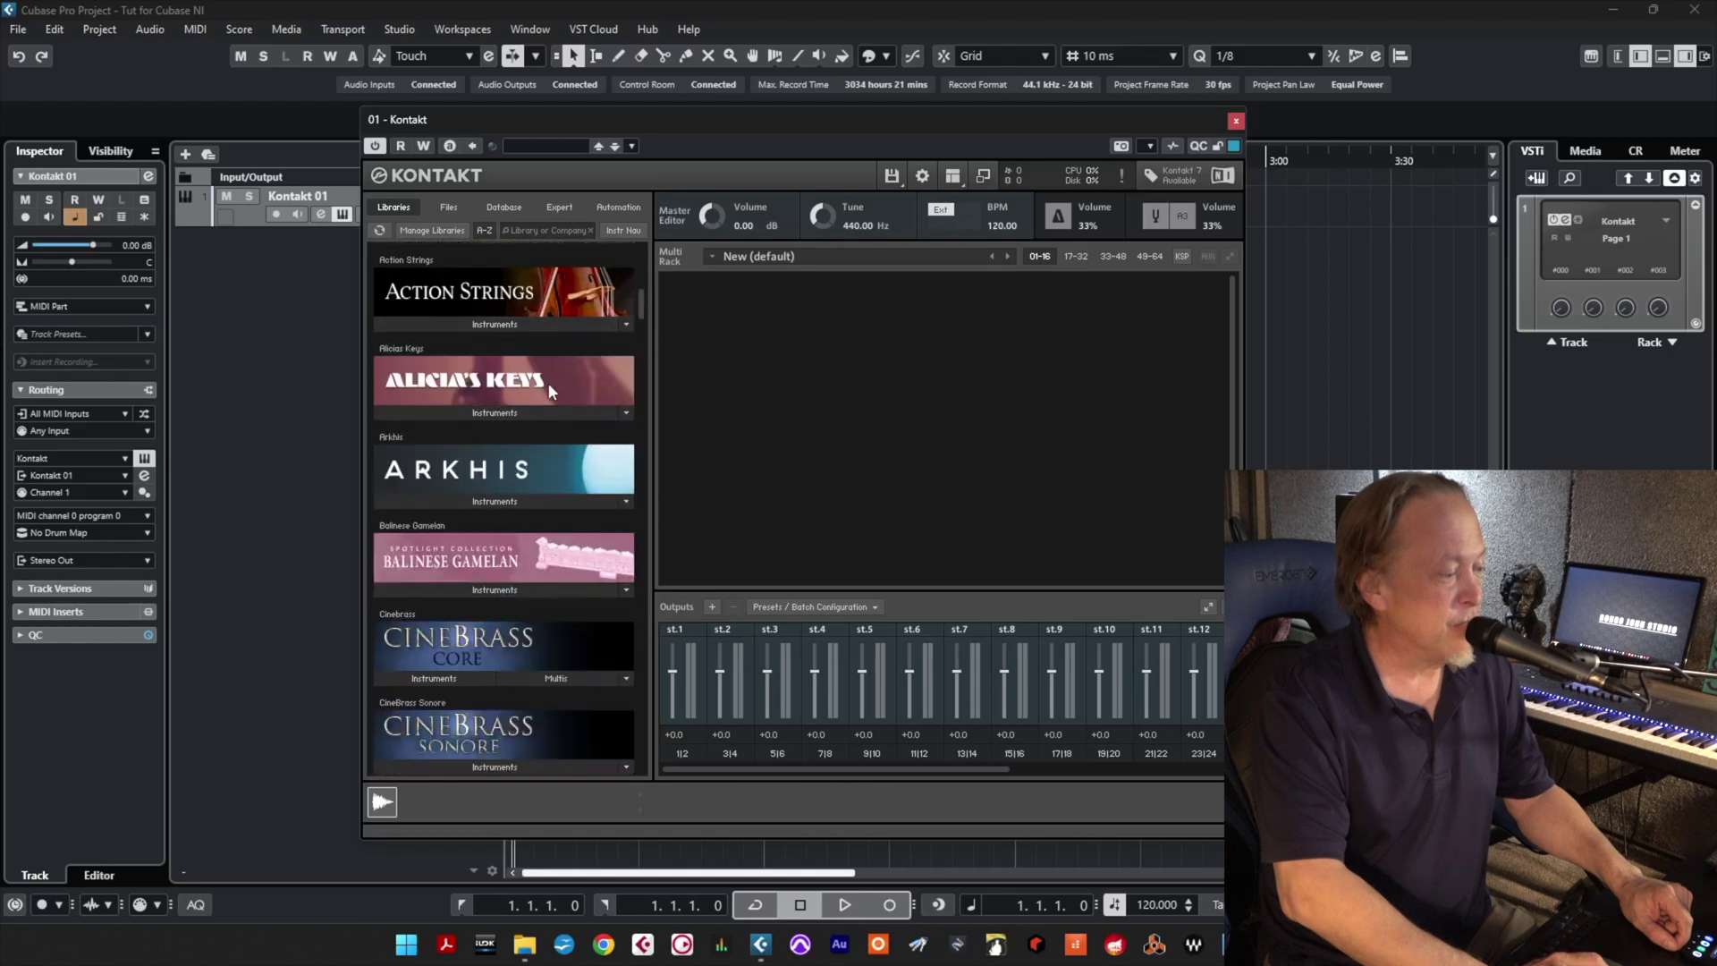
click(498, 368)
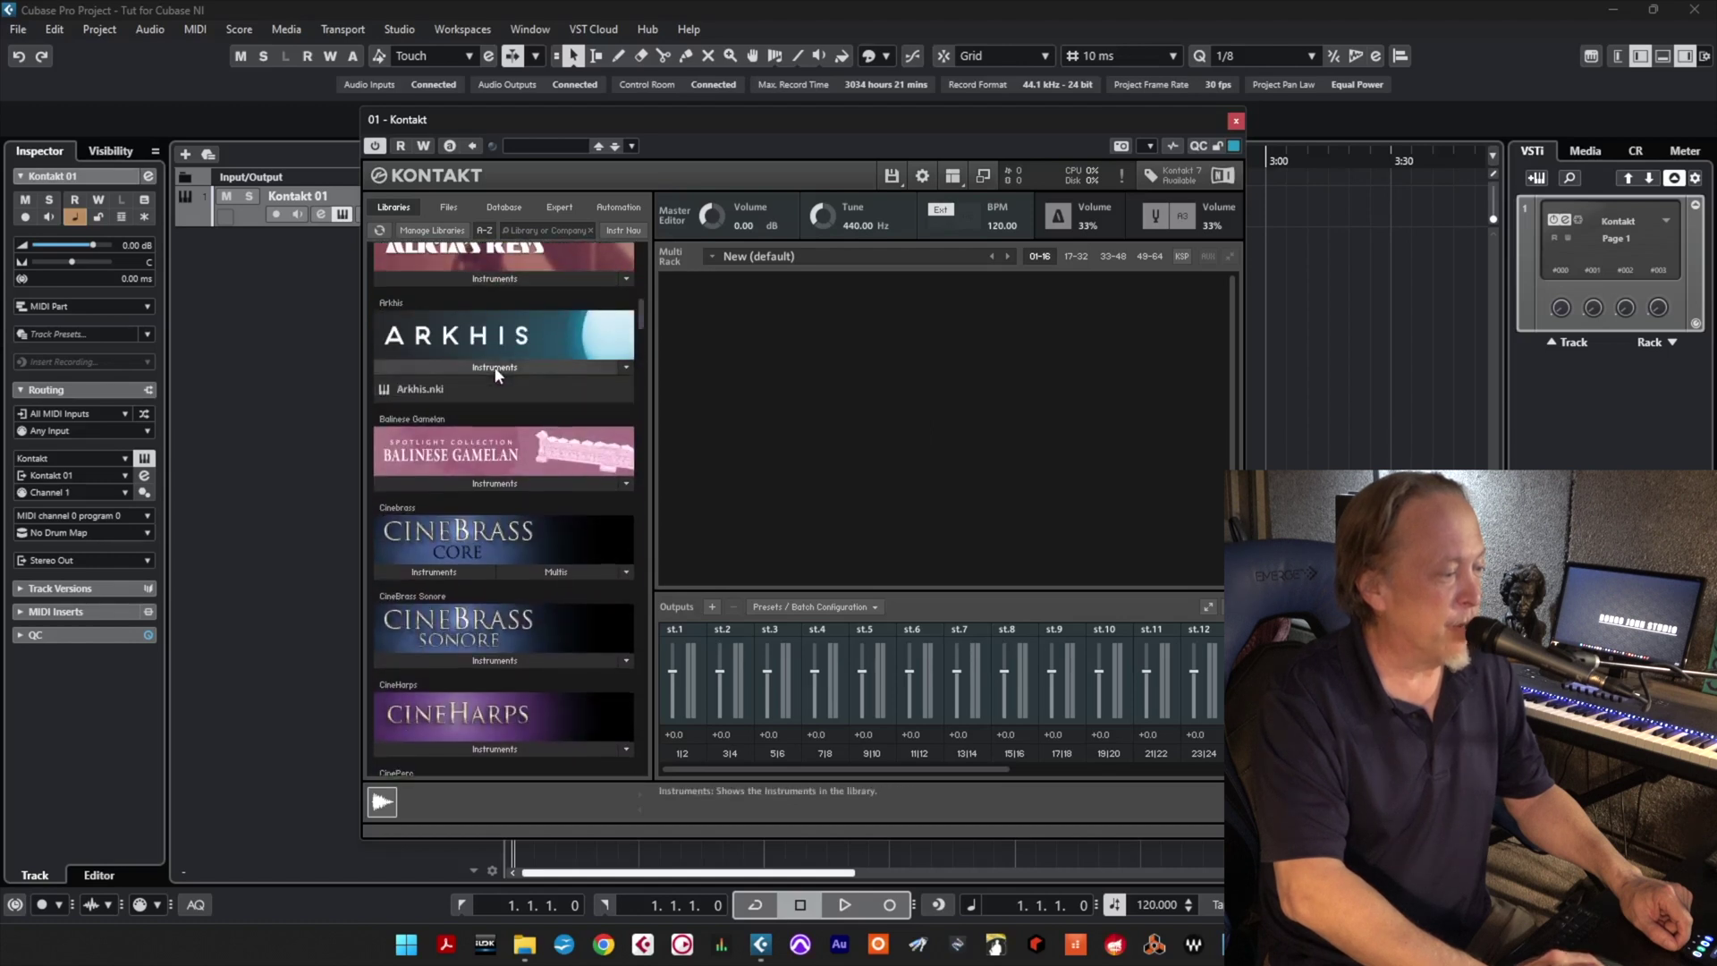
double_click(451, 391)
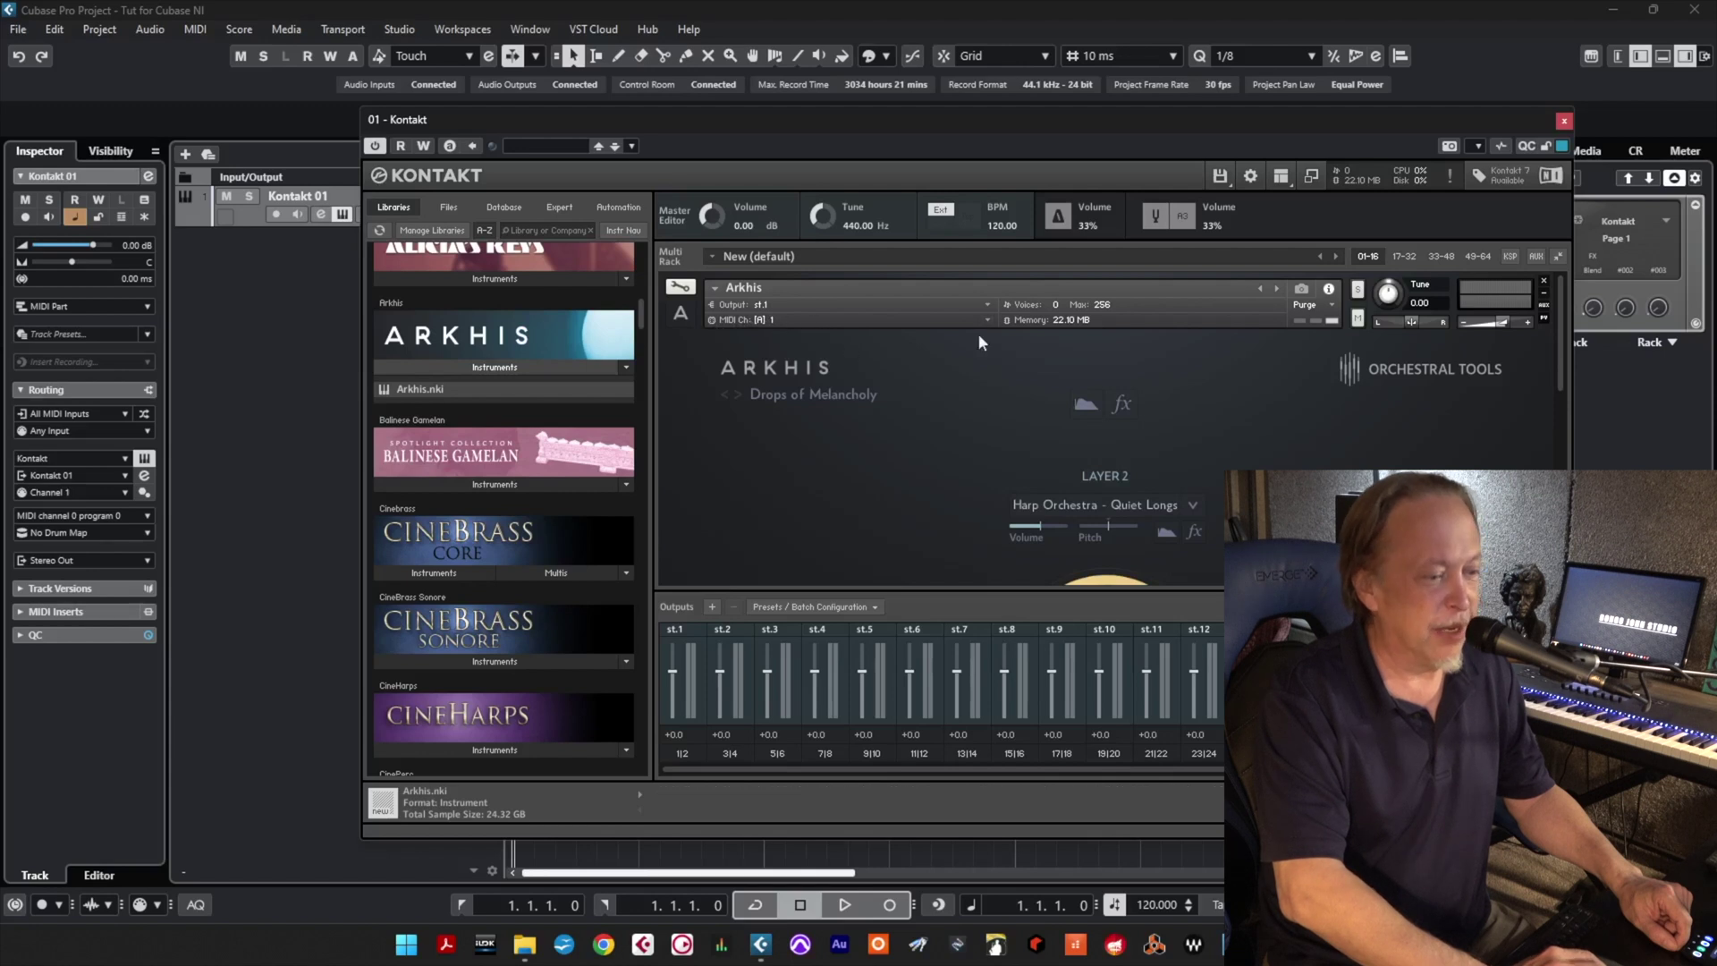
click(1543, 294)
click(1565, 123)
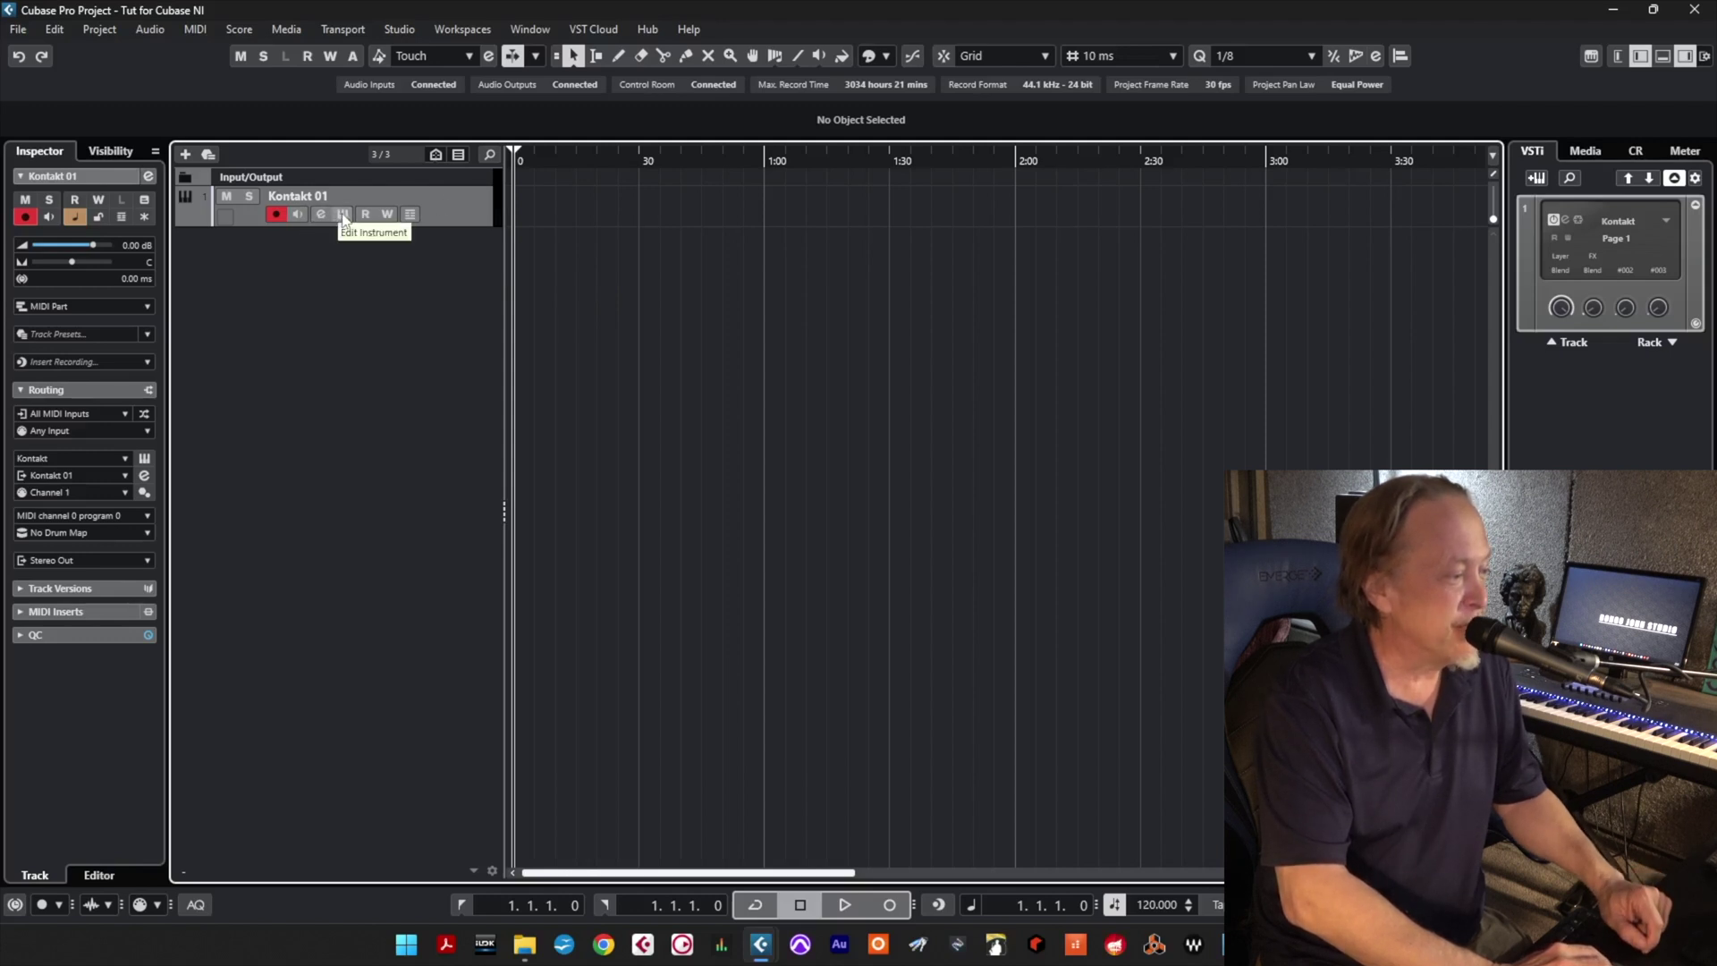
Reopen the Kontakt window from the Kontakt 01 track's Edit Instrument button.
click(343, 217)
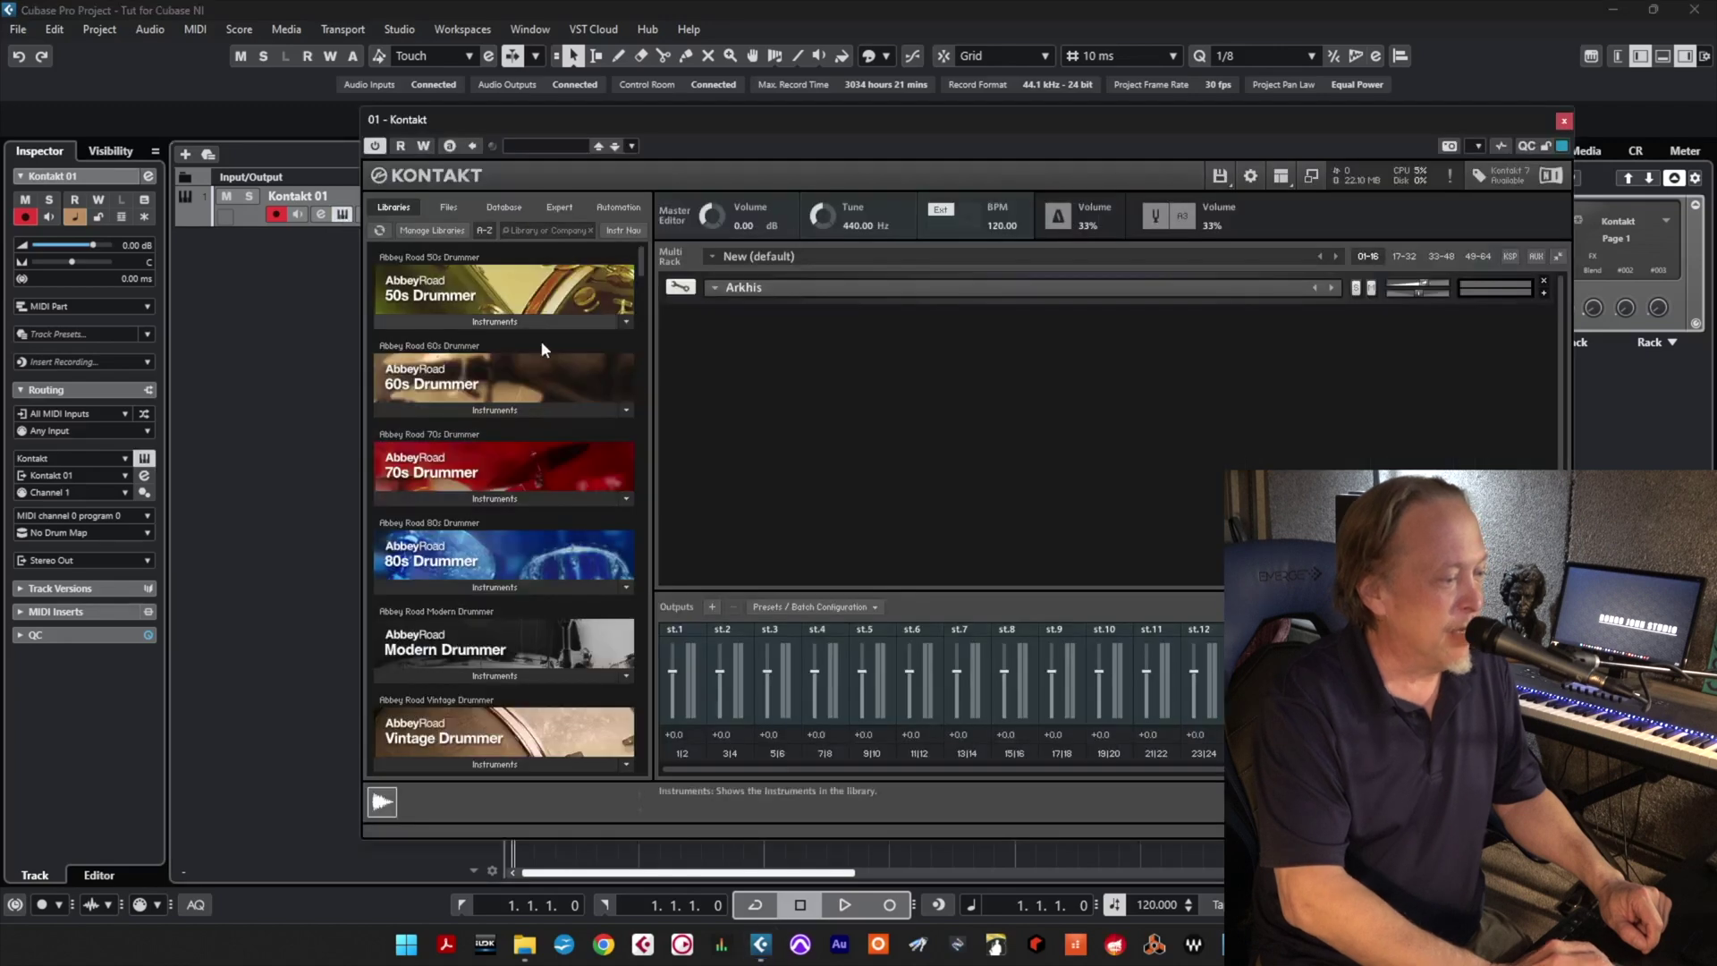
Load String Scratchers.nki from Evolve > Instruments into the rack below Arkhis.
scroll(554, 402, down, 10)
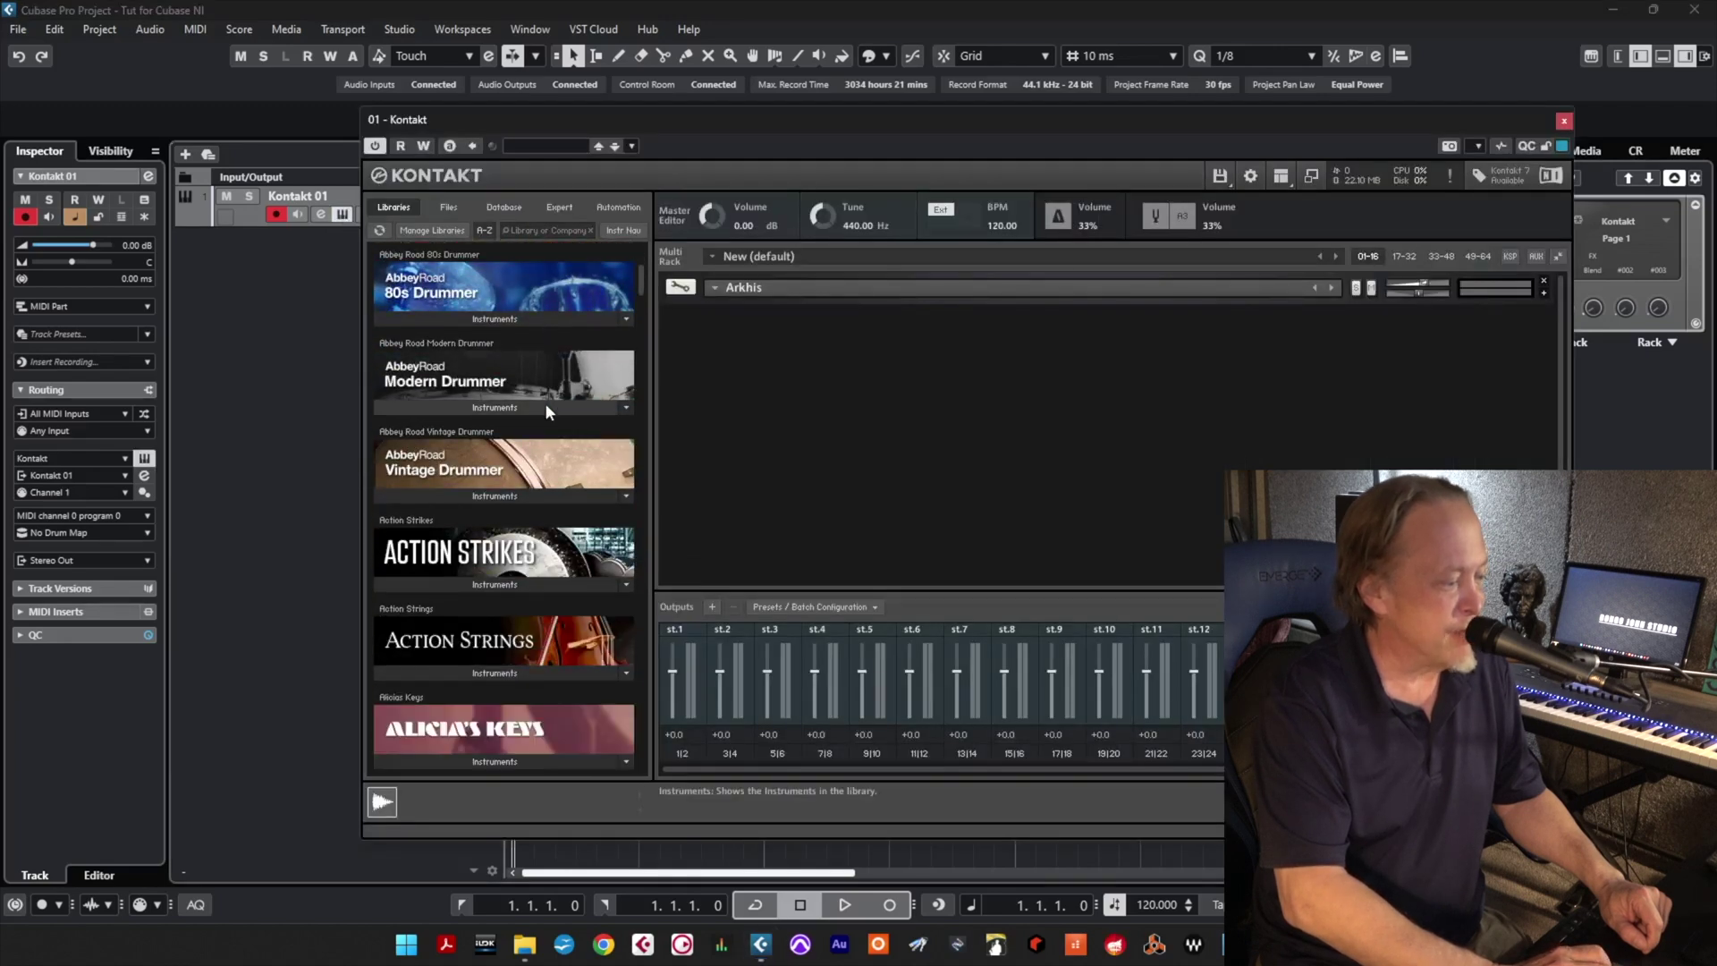
scroll(553, 410, down, 12)
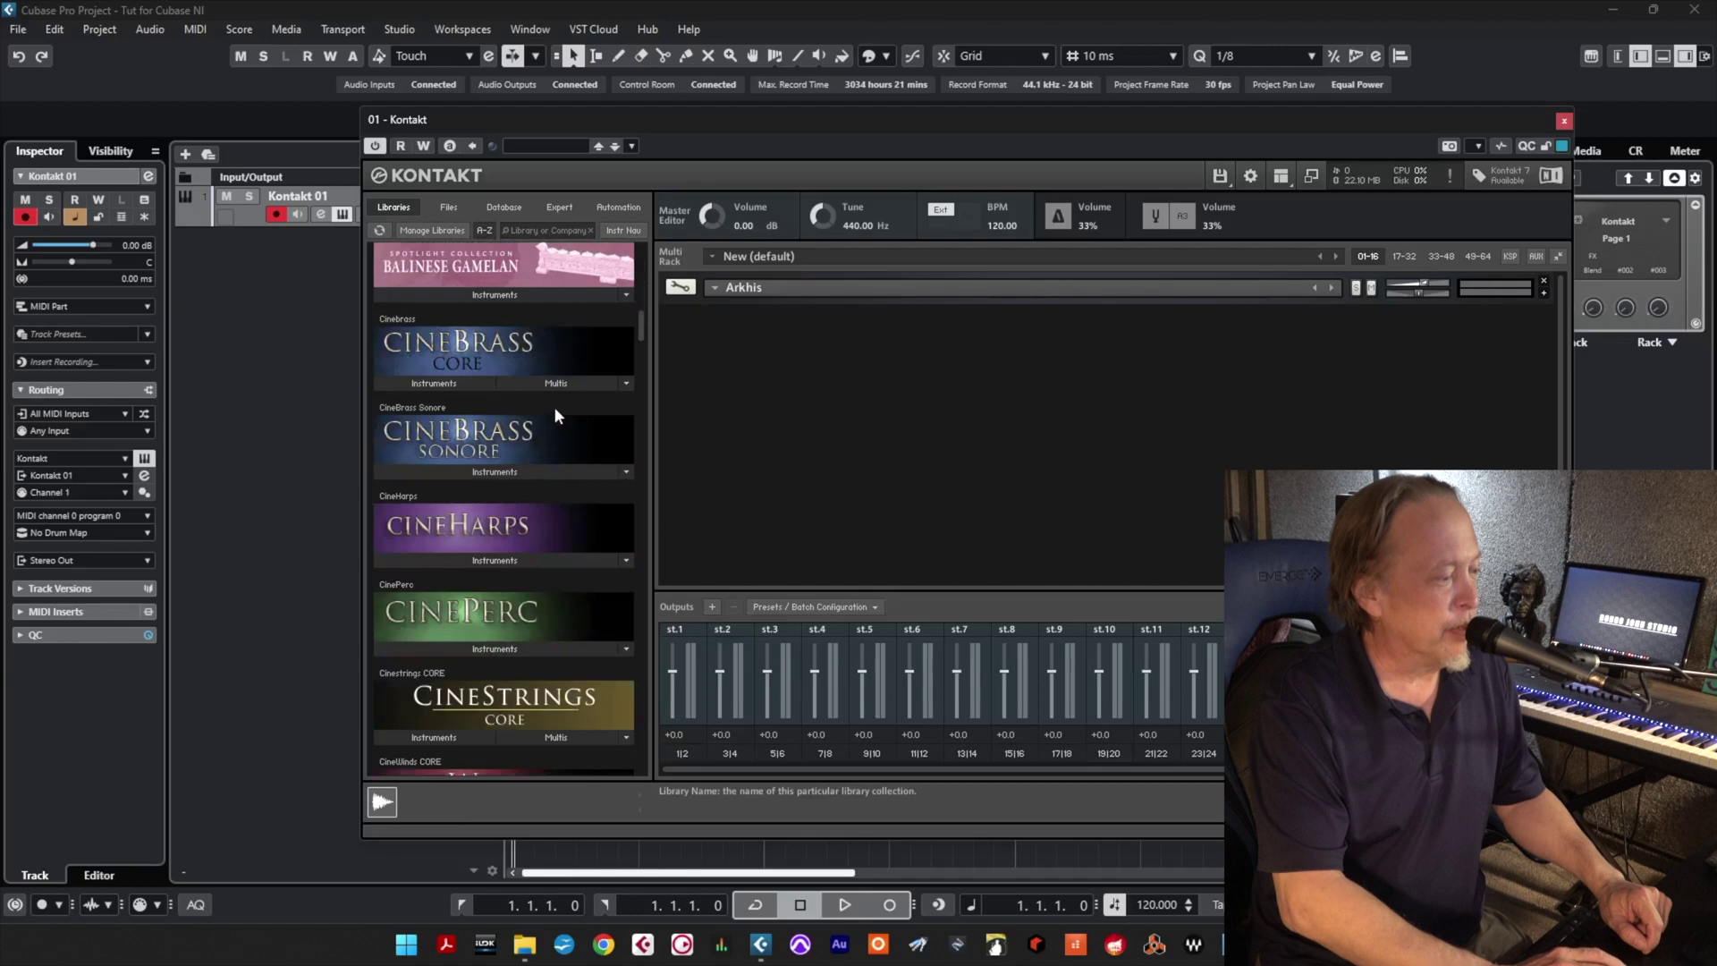
scroll(560, 412, down, 5)
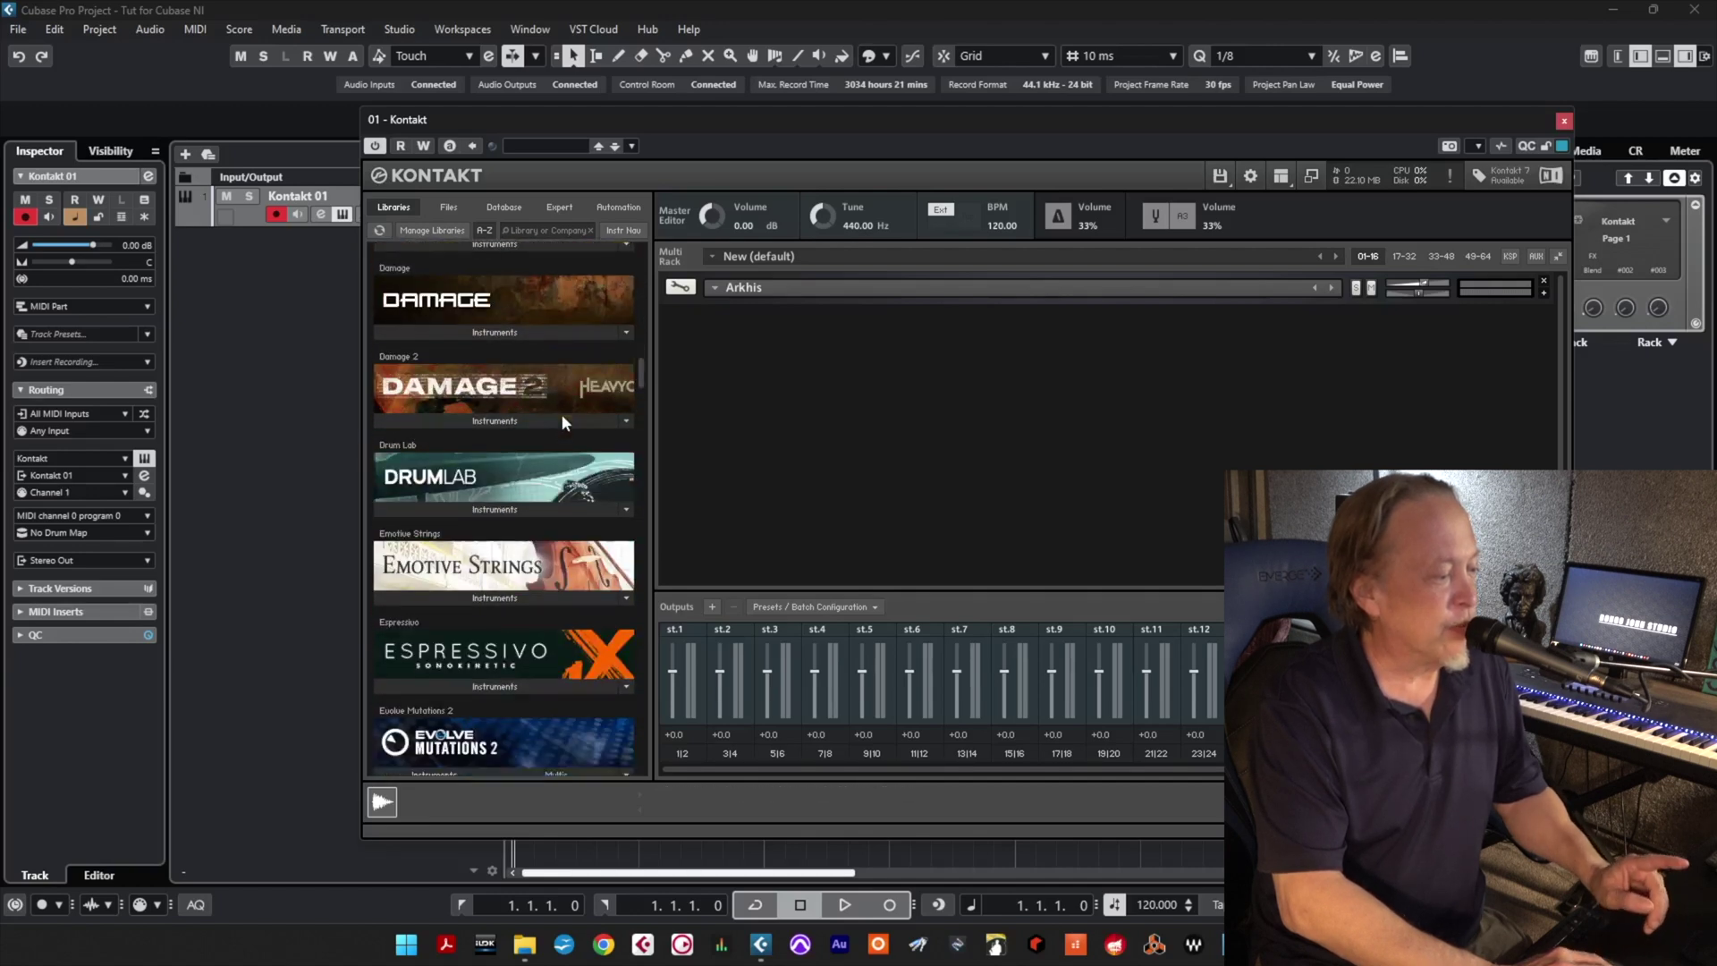
scroll(564, 411, down, 3)
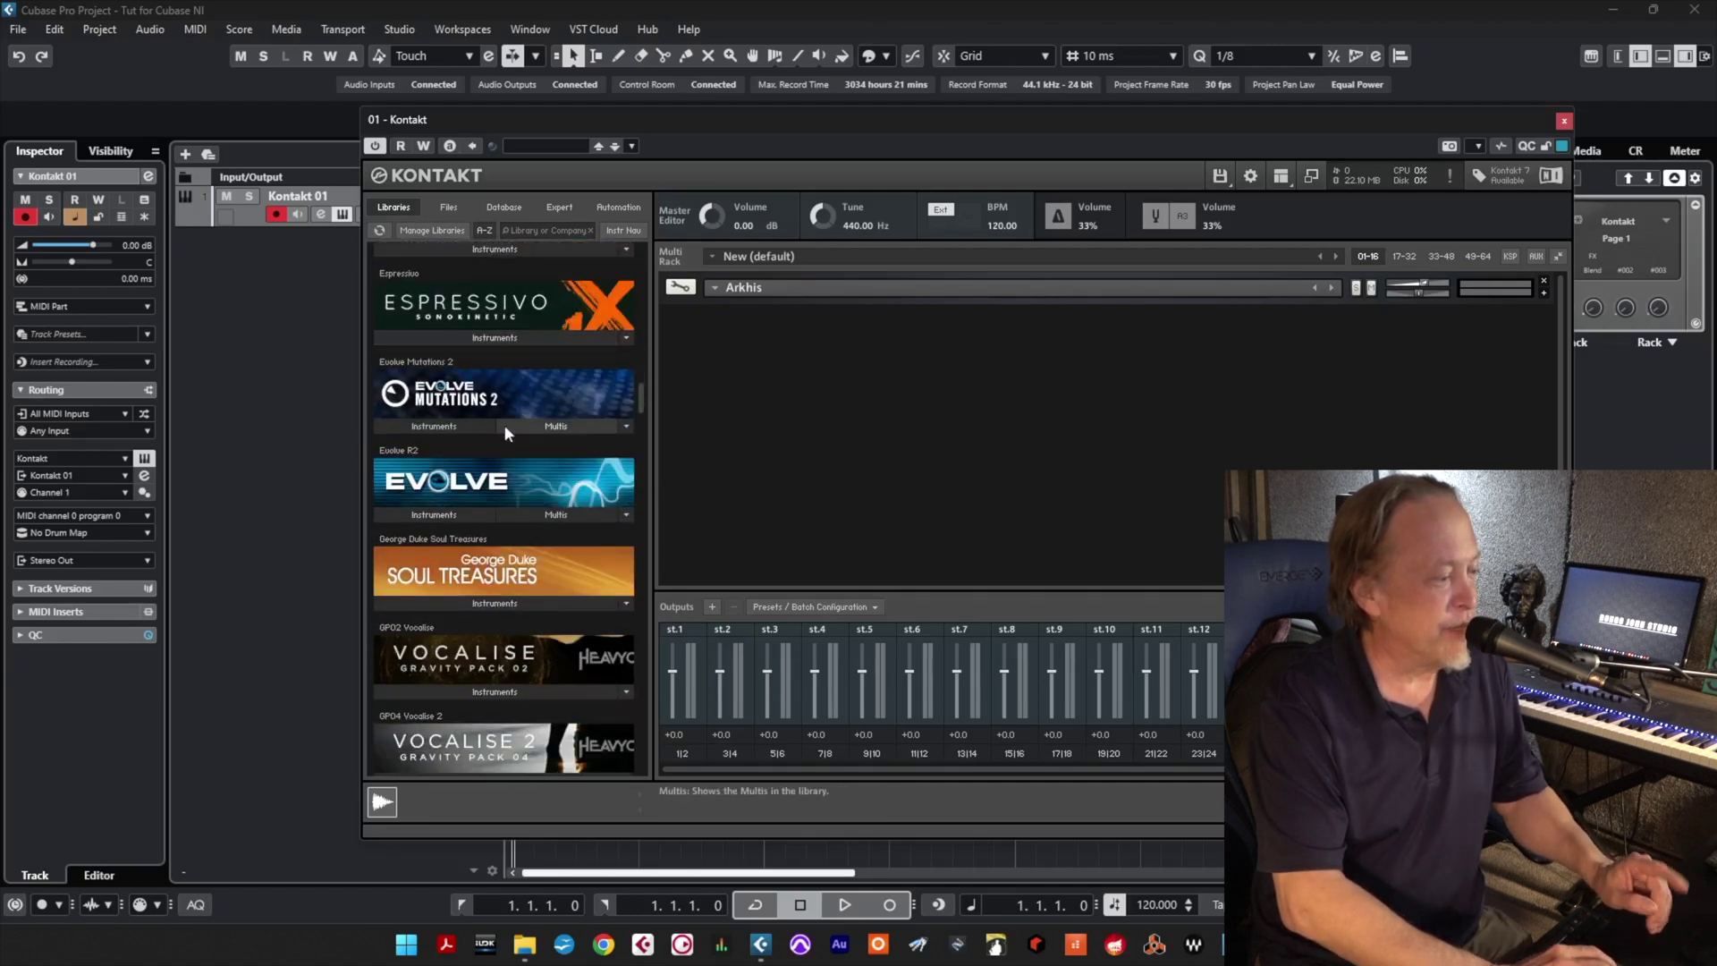
click(458, 429)
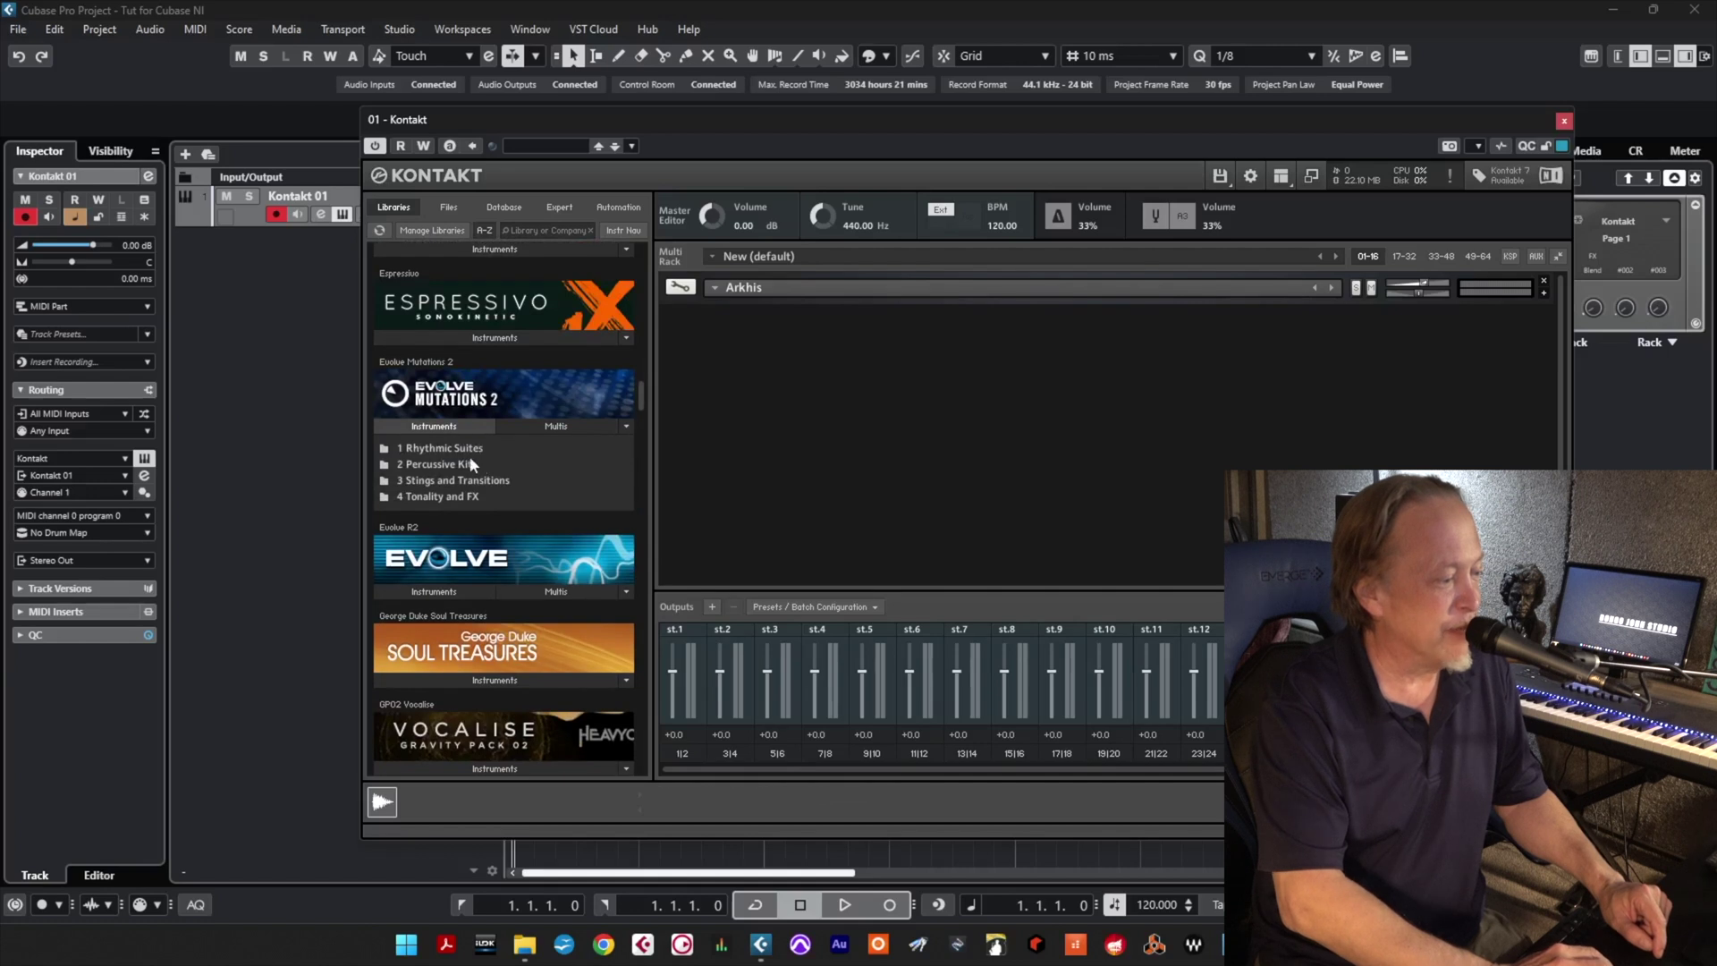
click(447, 426)
click(454, 515)
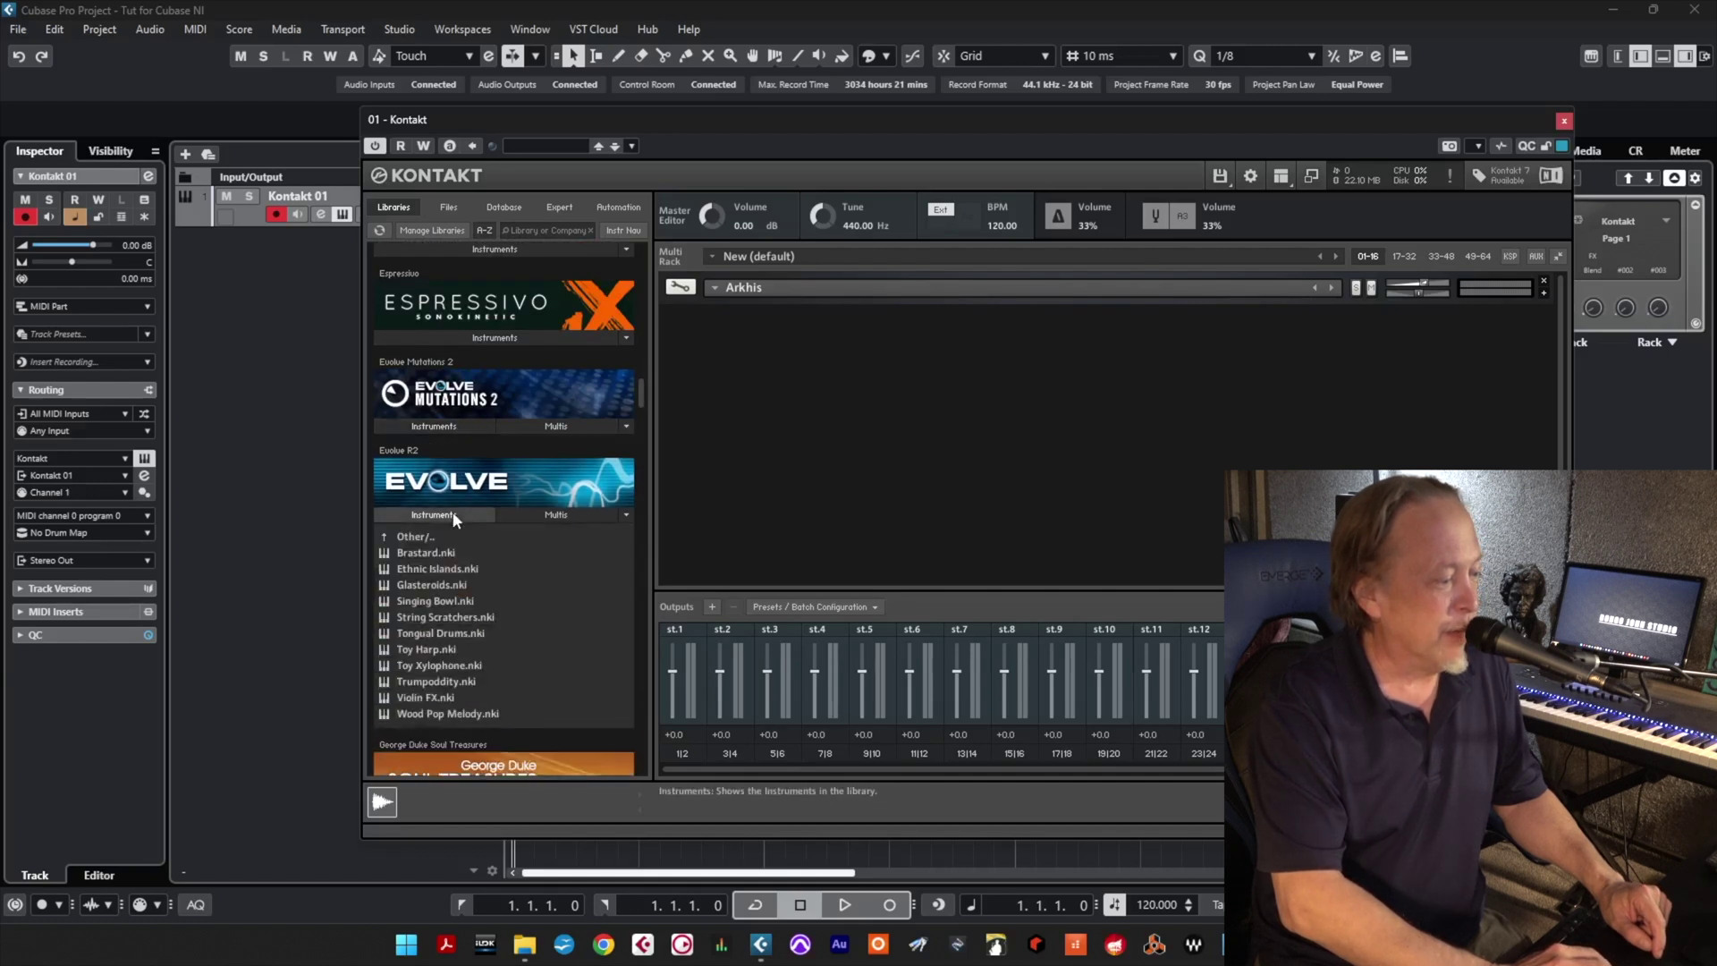
double_click(442, 618)
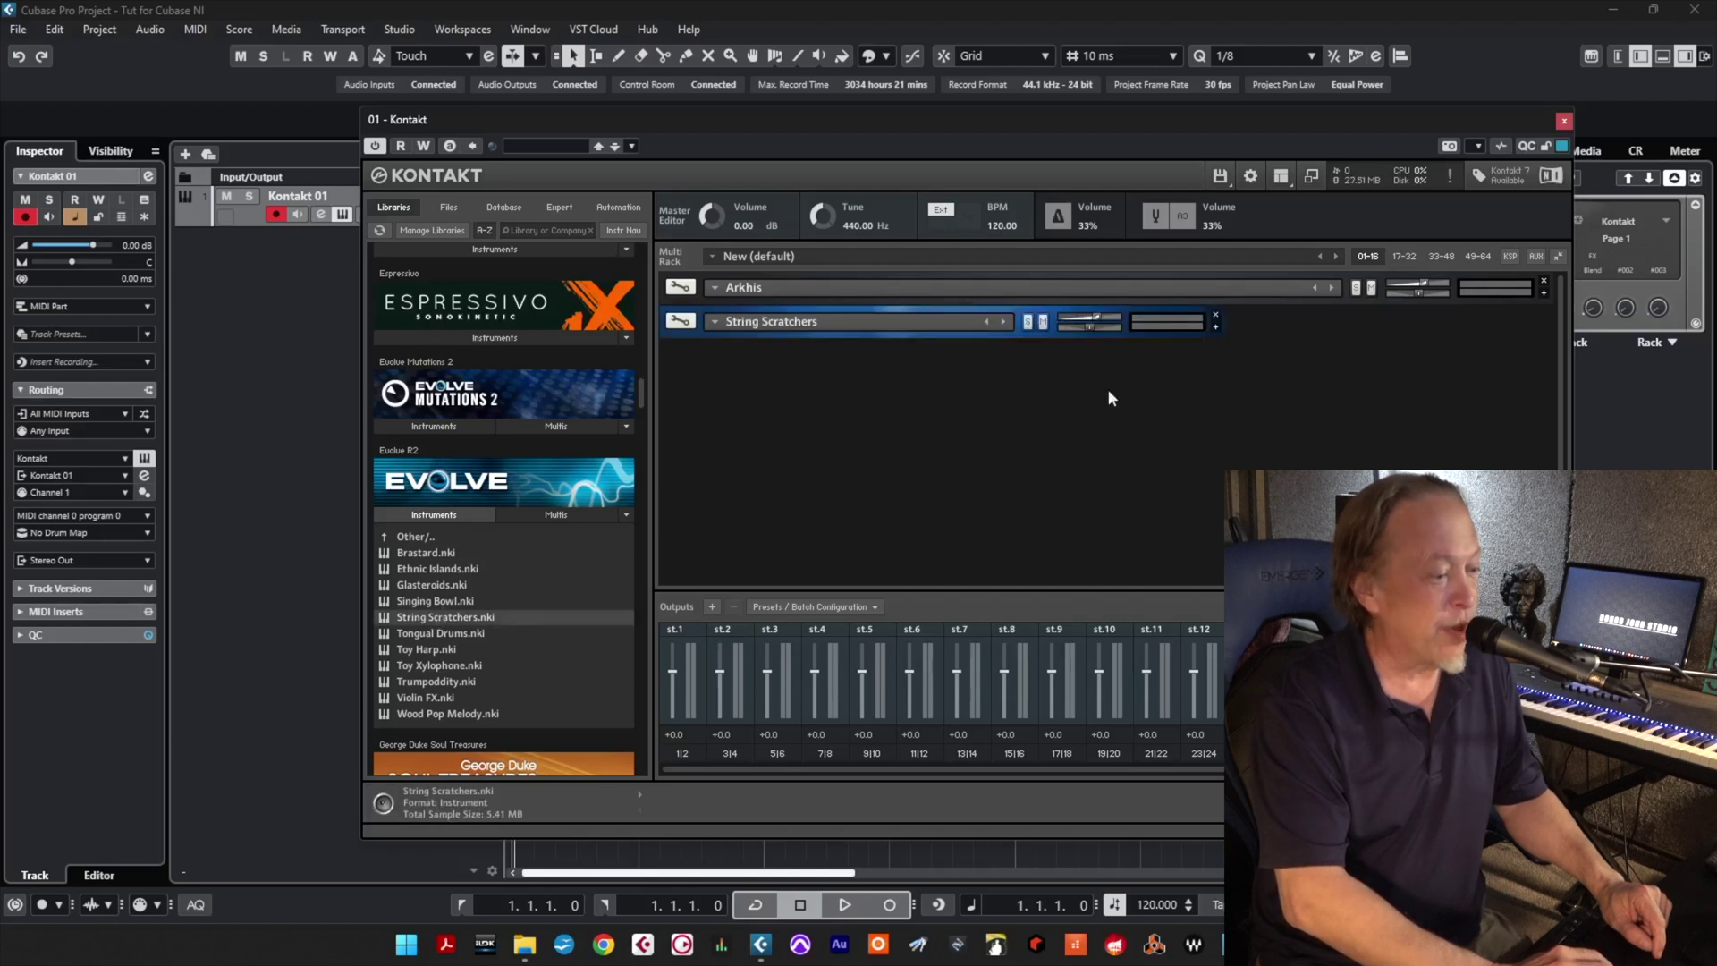
Route String Scratchers to output st.2 and close the Kontakt window.
click(1217, 327)
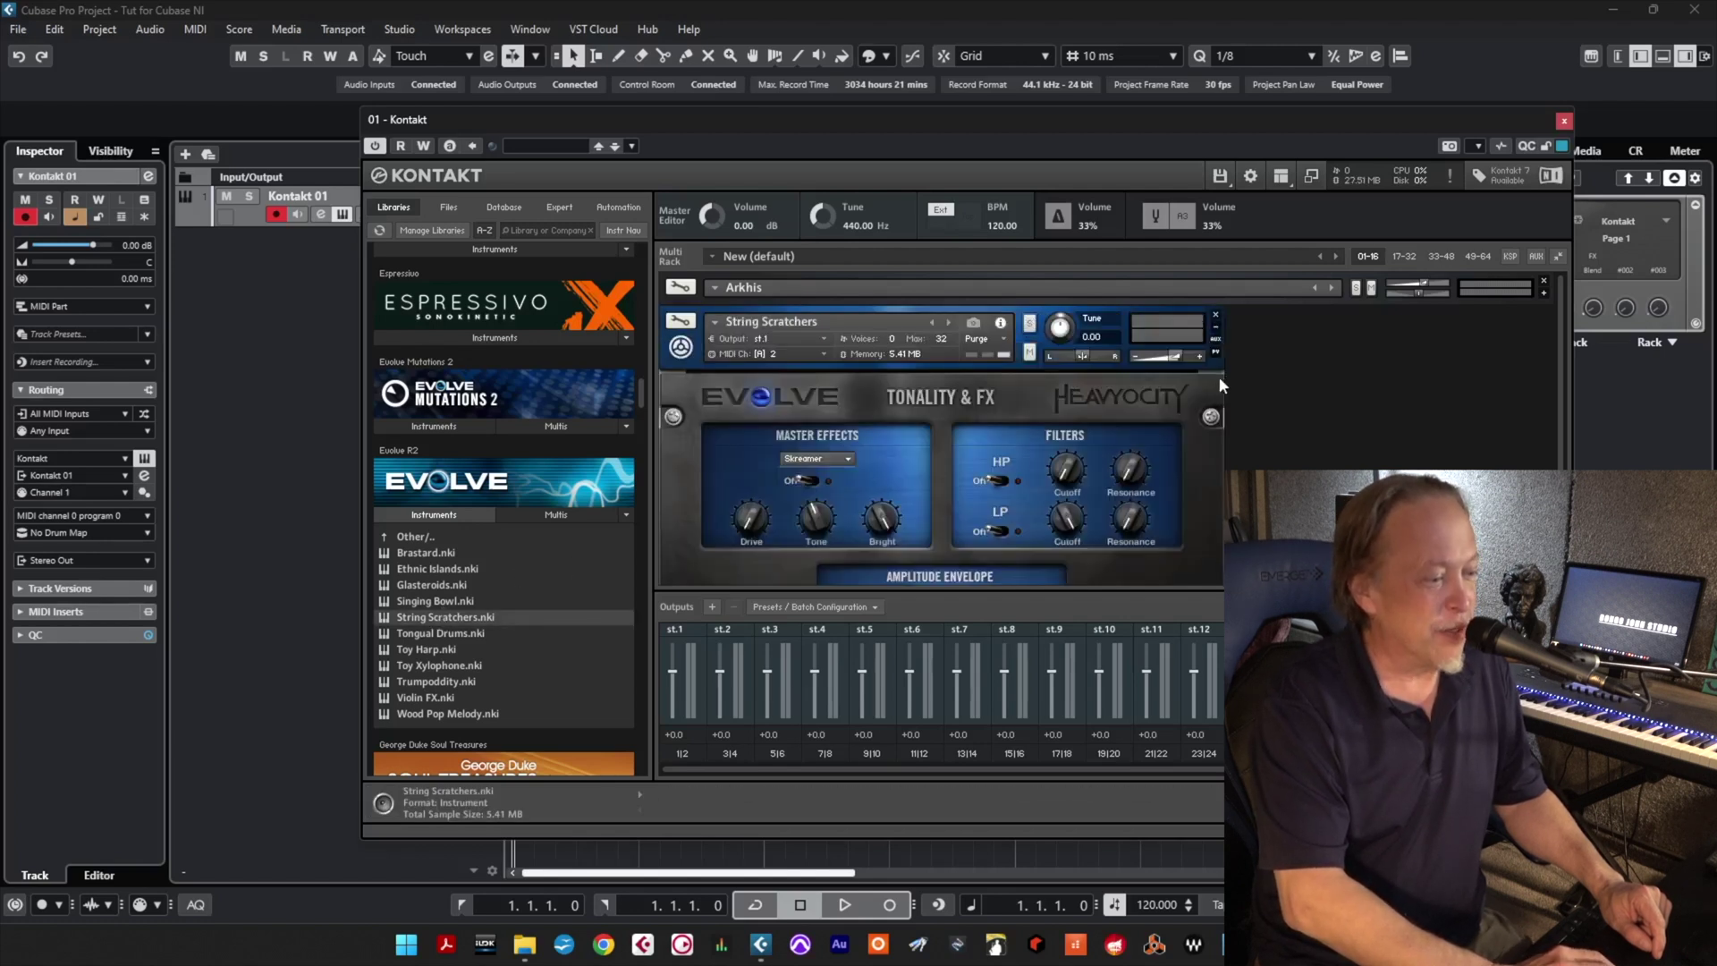
click(775, 338)
click(782, 396)
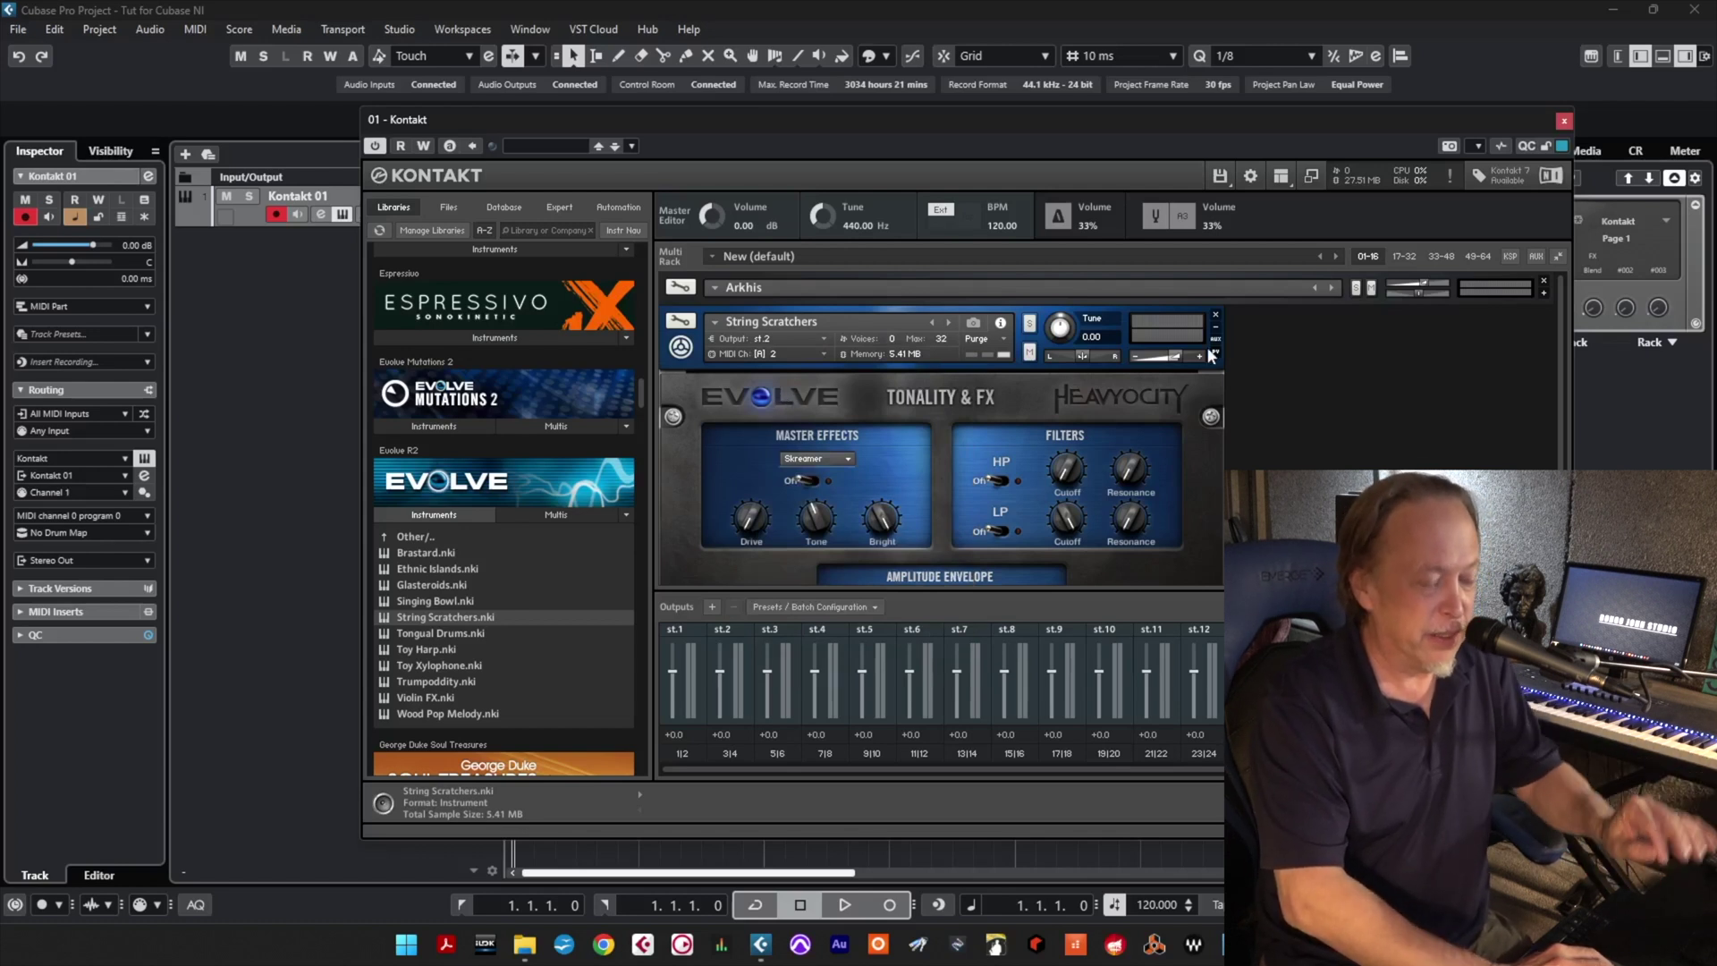
click(1675, 177)
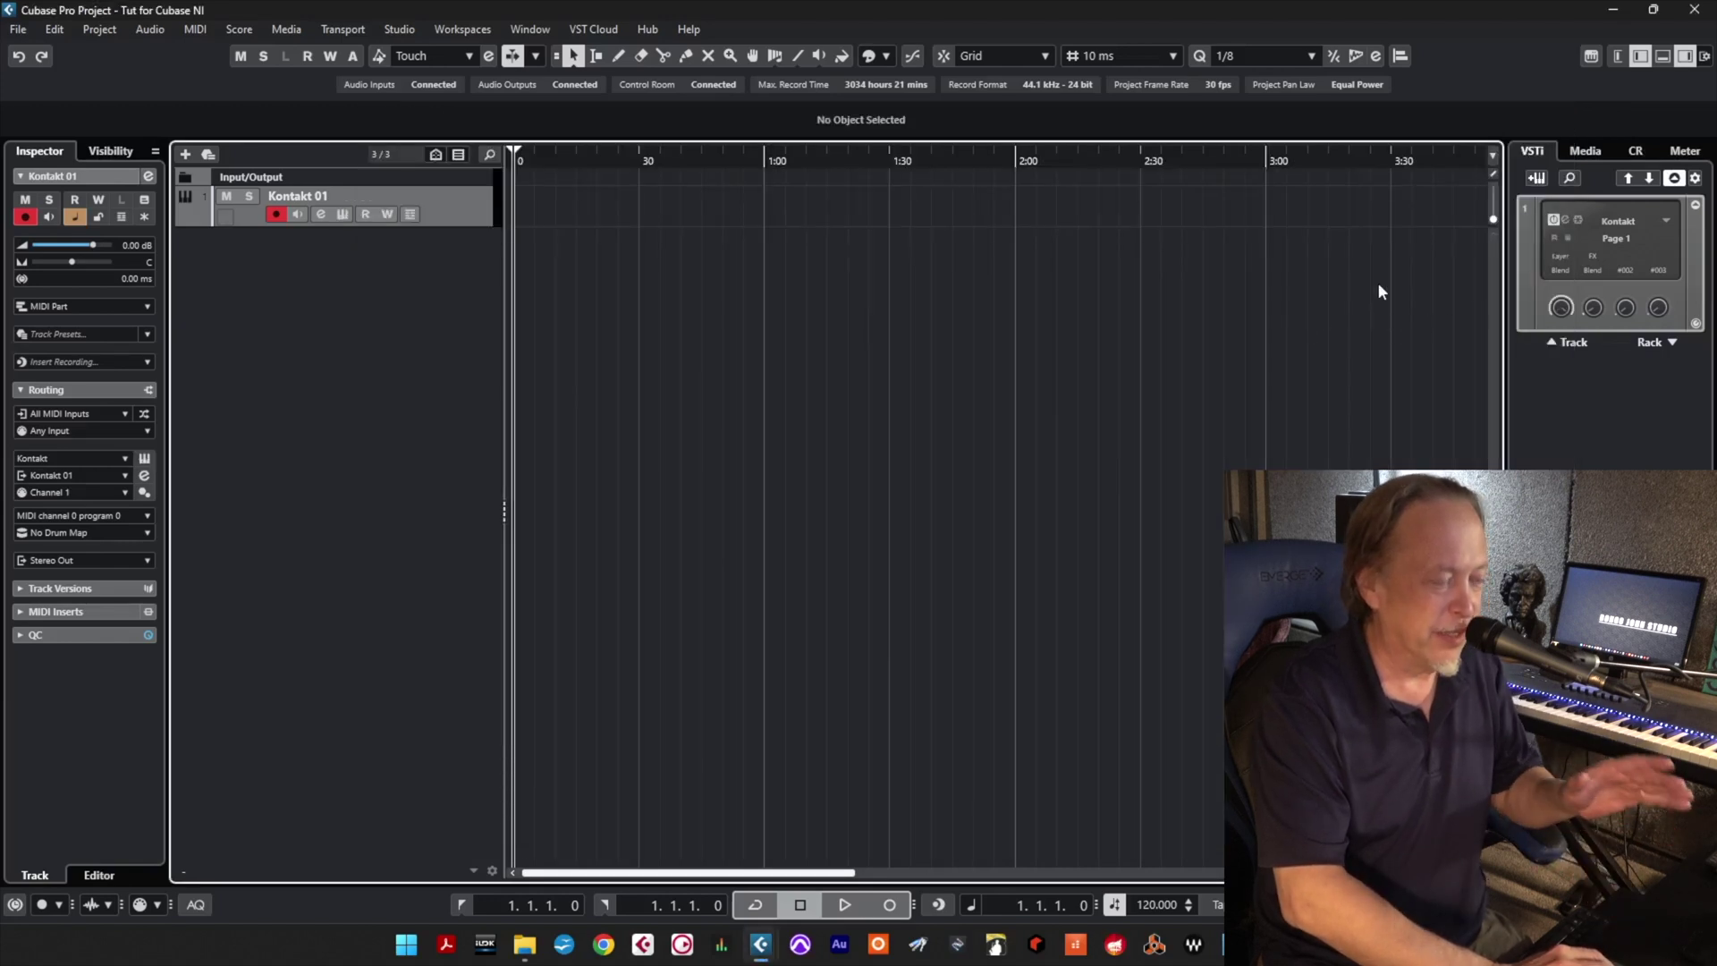
Activate Kontakt's Kt. st.2 [Stereo] output from the VSTi rack slot's Activate Outputs menu.
click(1665, 221)
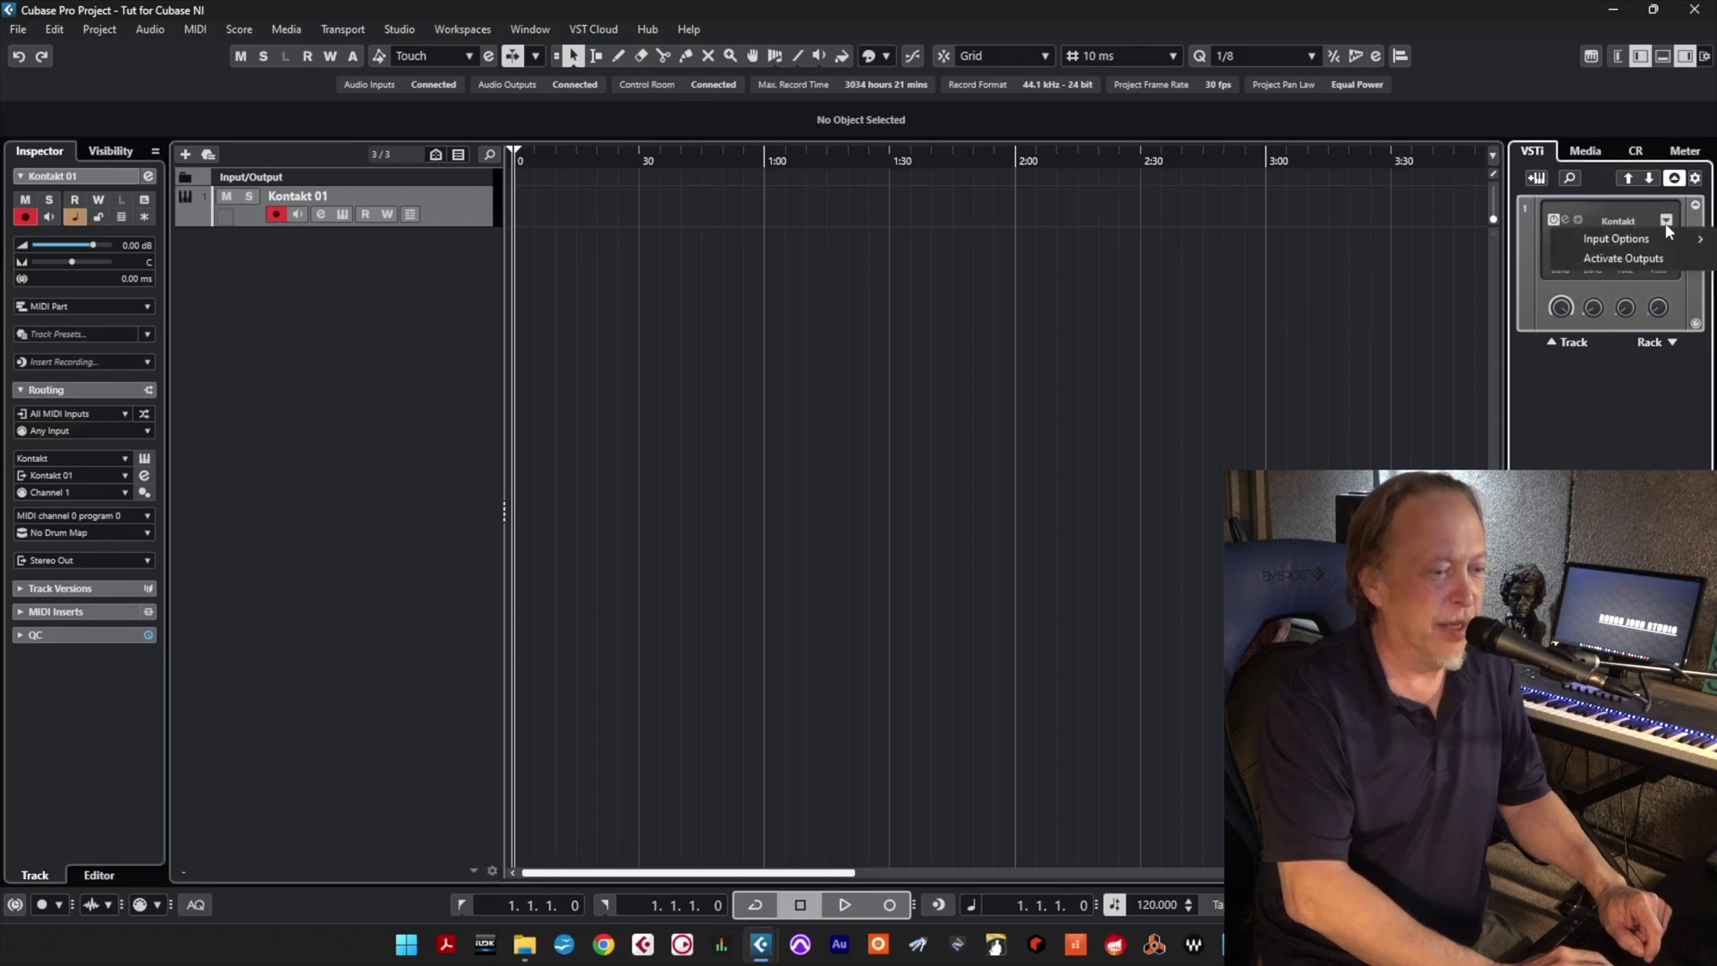
click(1641, 259)
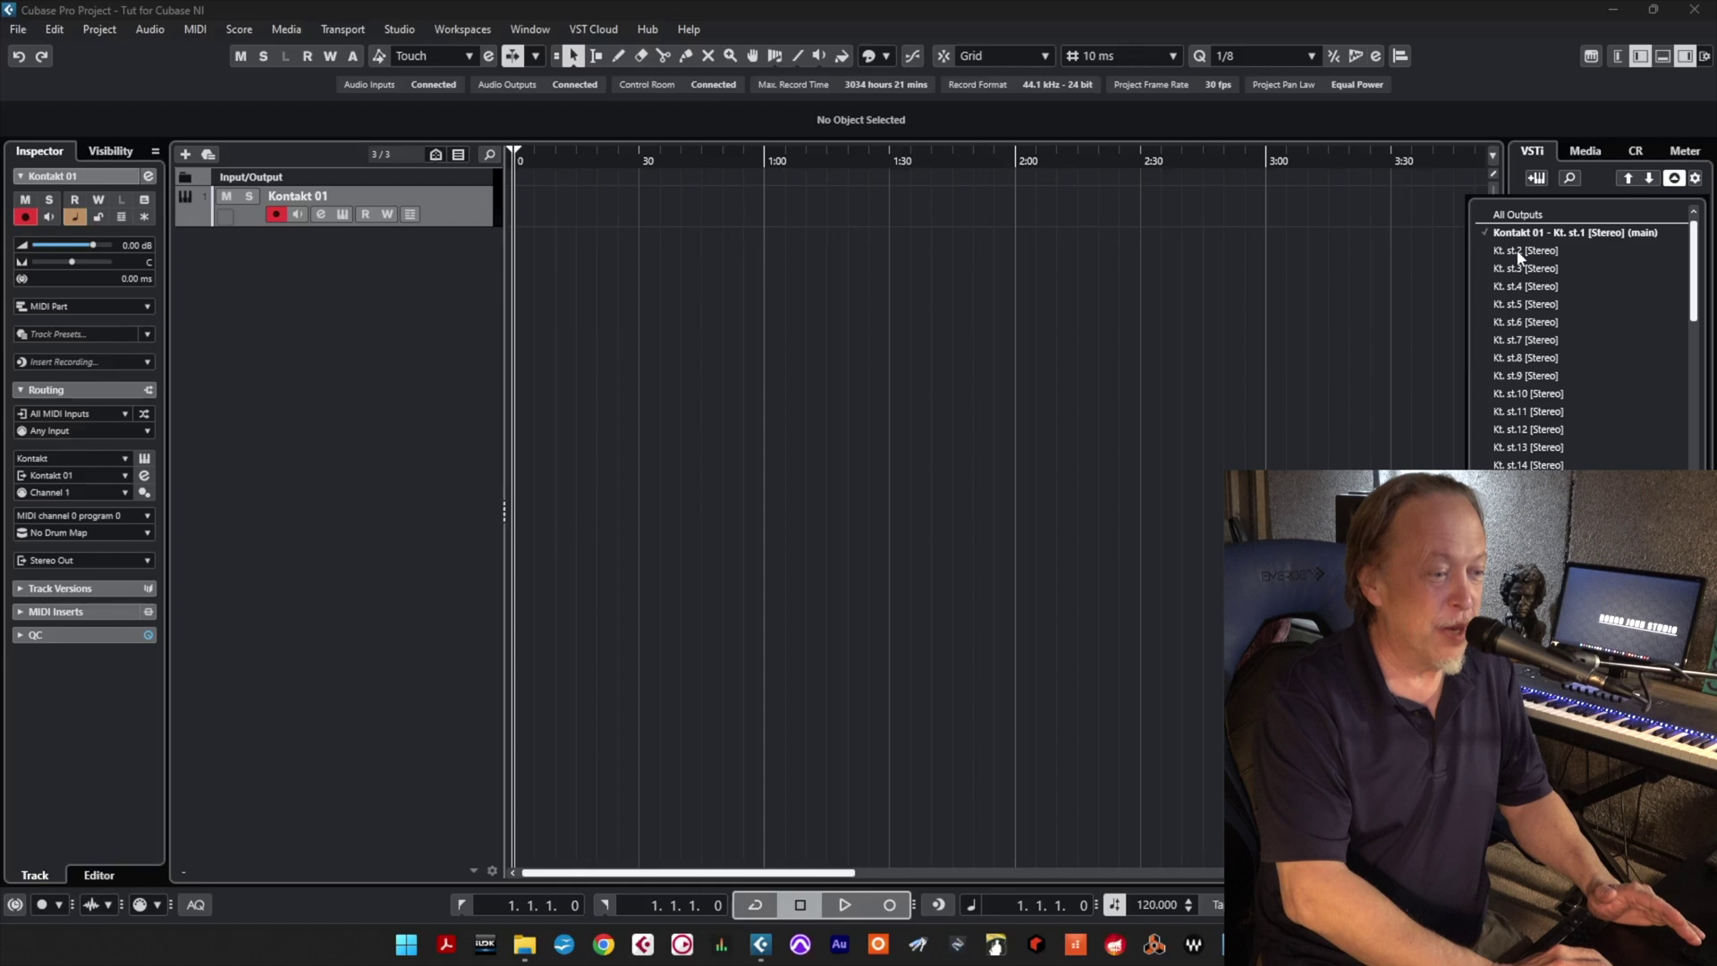
click(1451, 274)
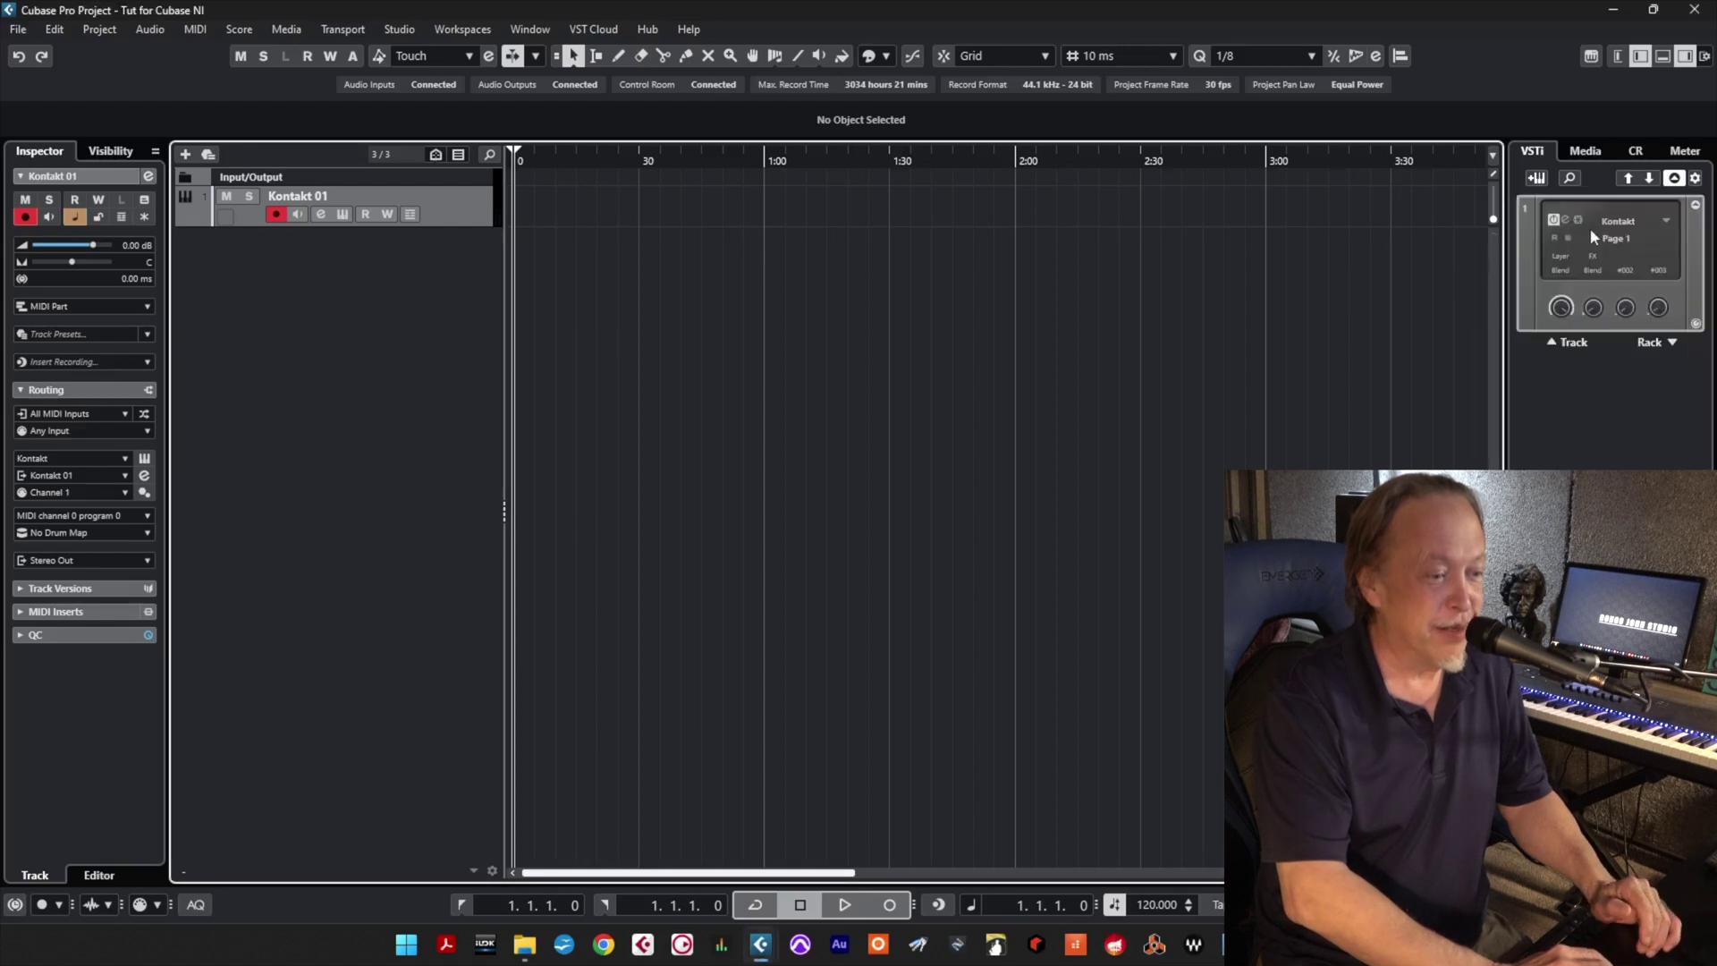
click(1666, 221)
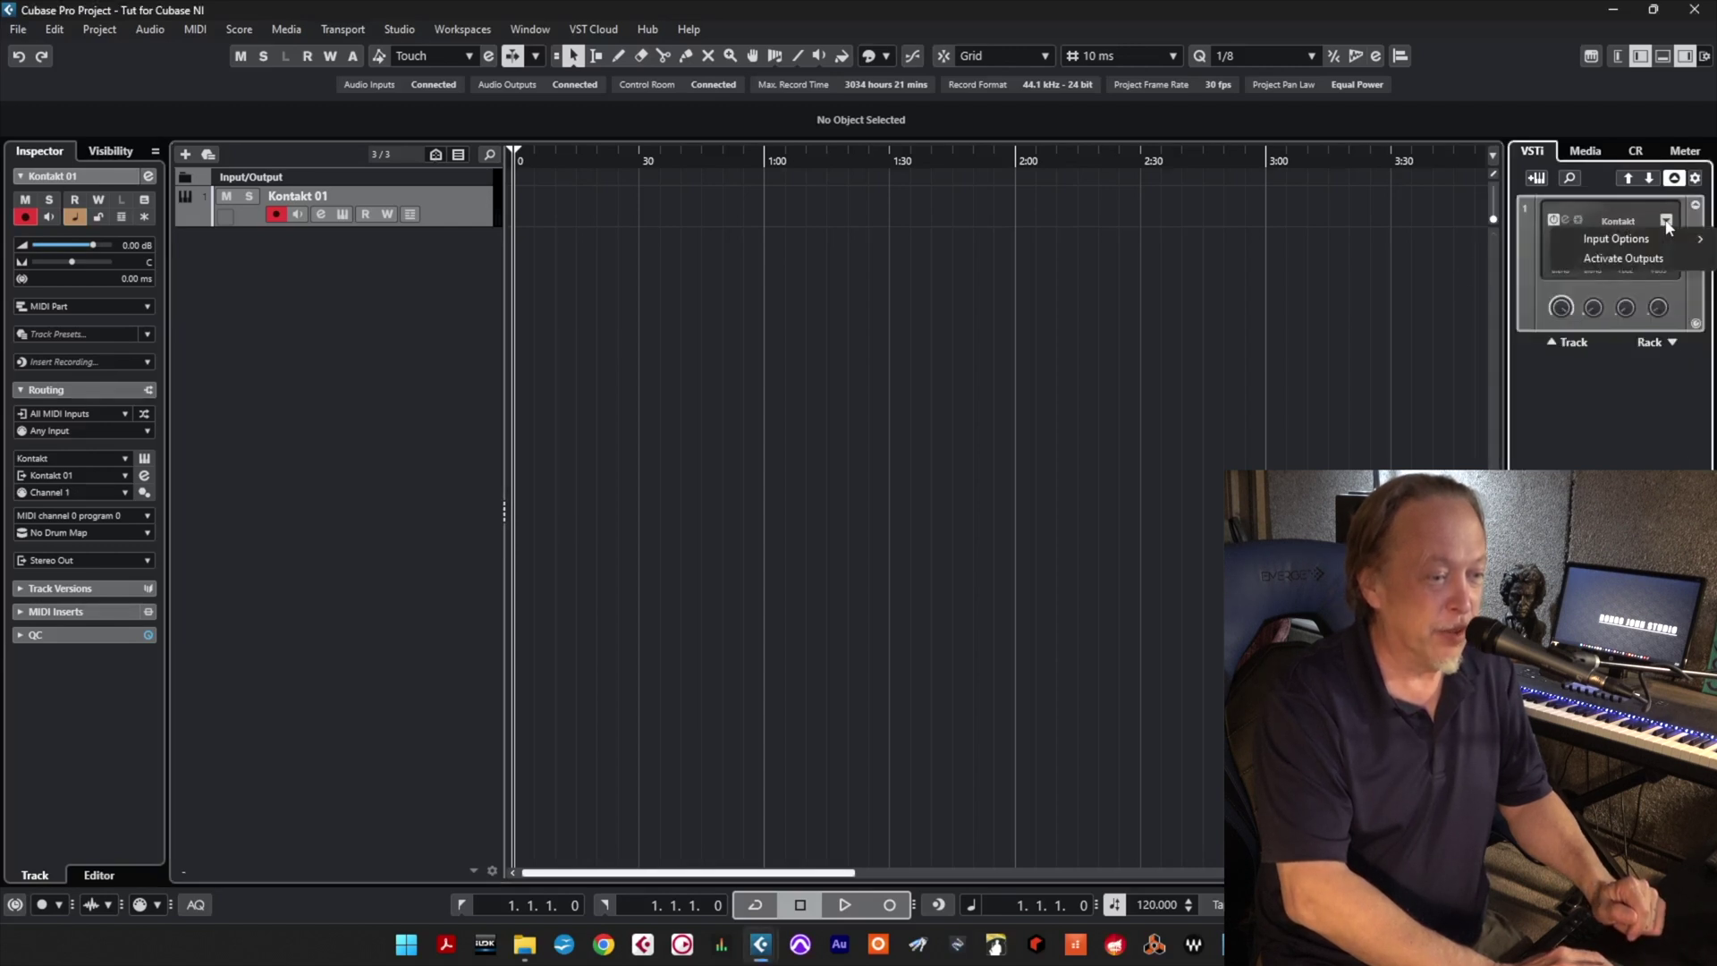
click(1628, 259)
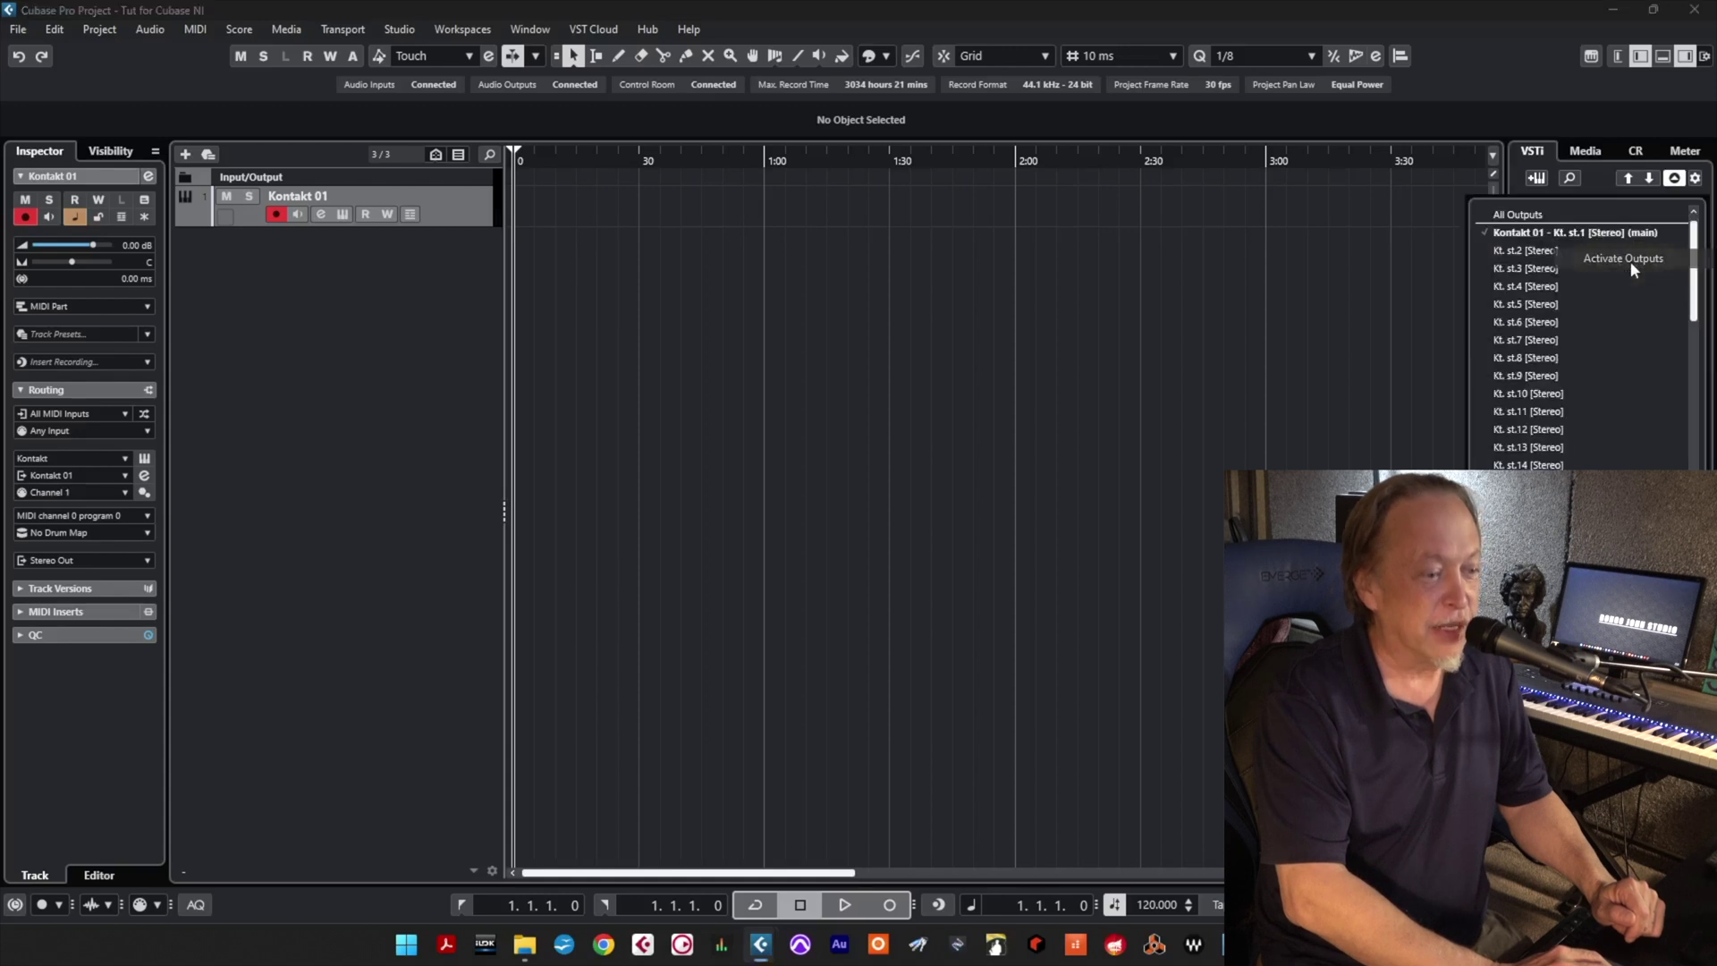
right_click(1525, 257)
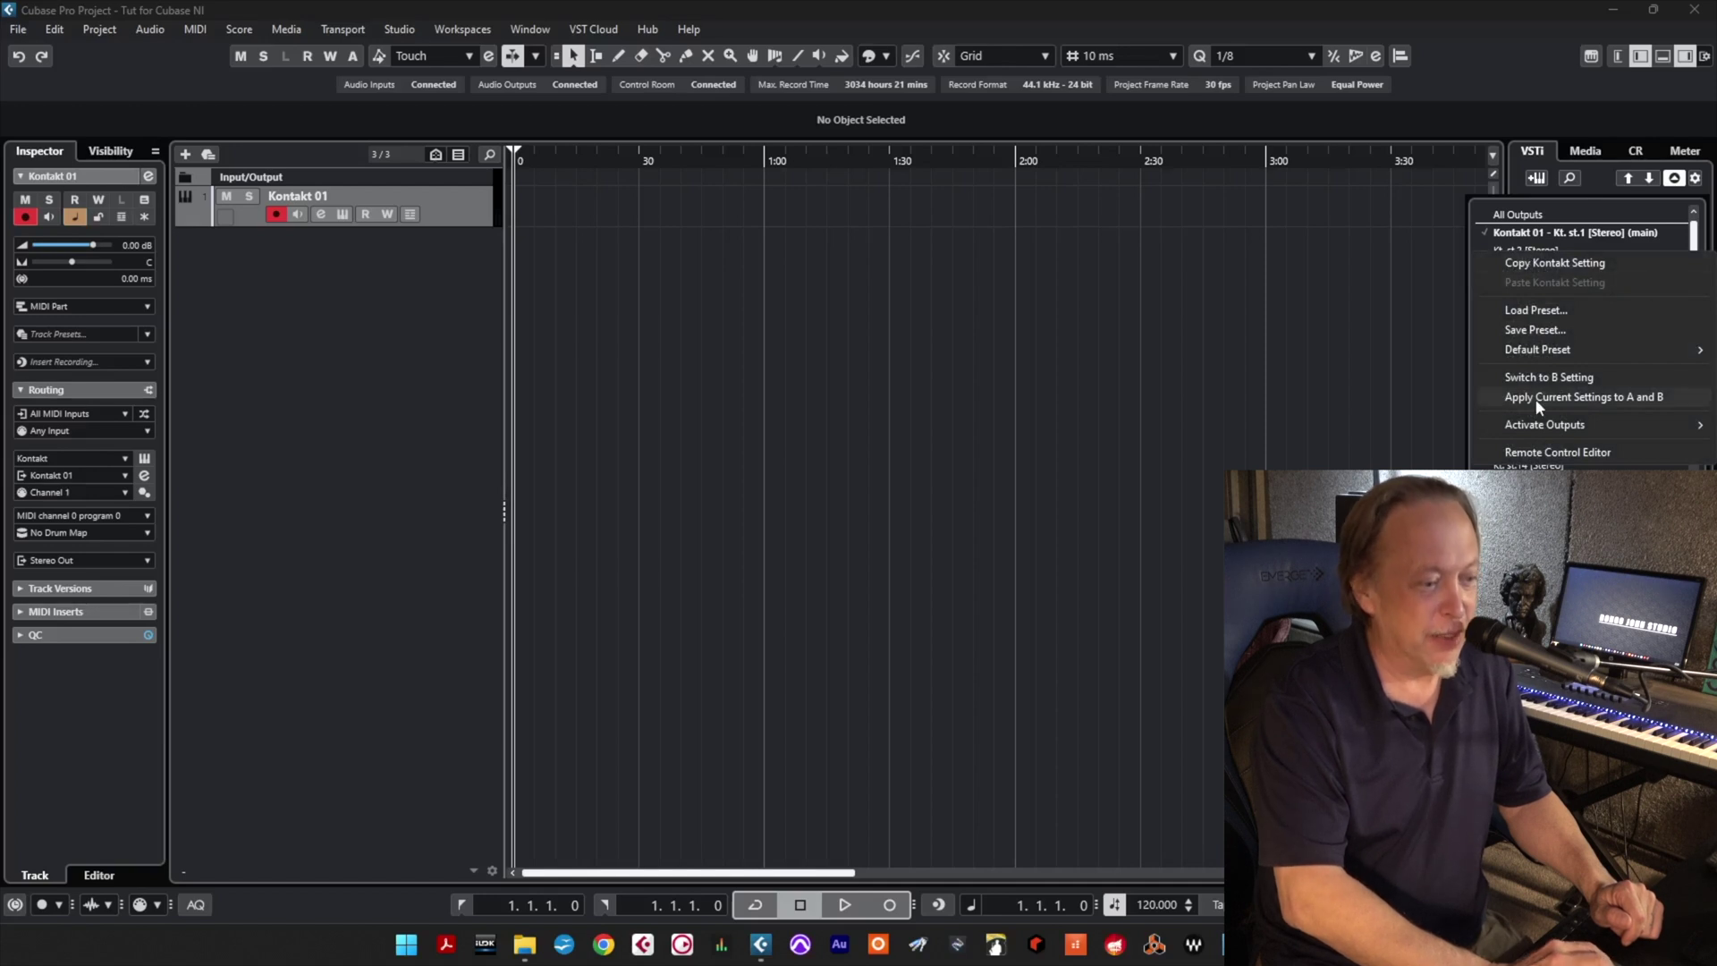
mouse_move(1524, 424)
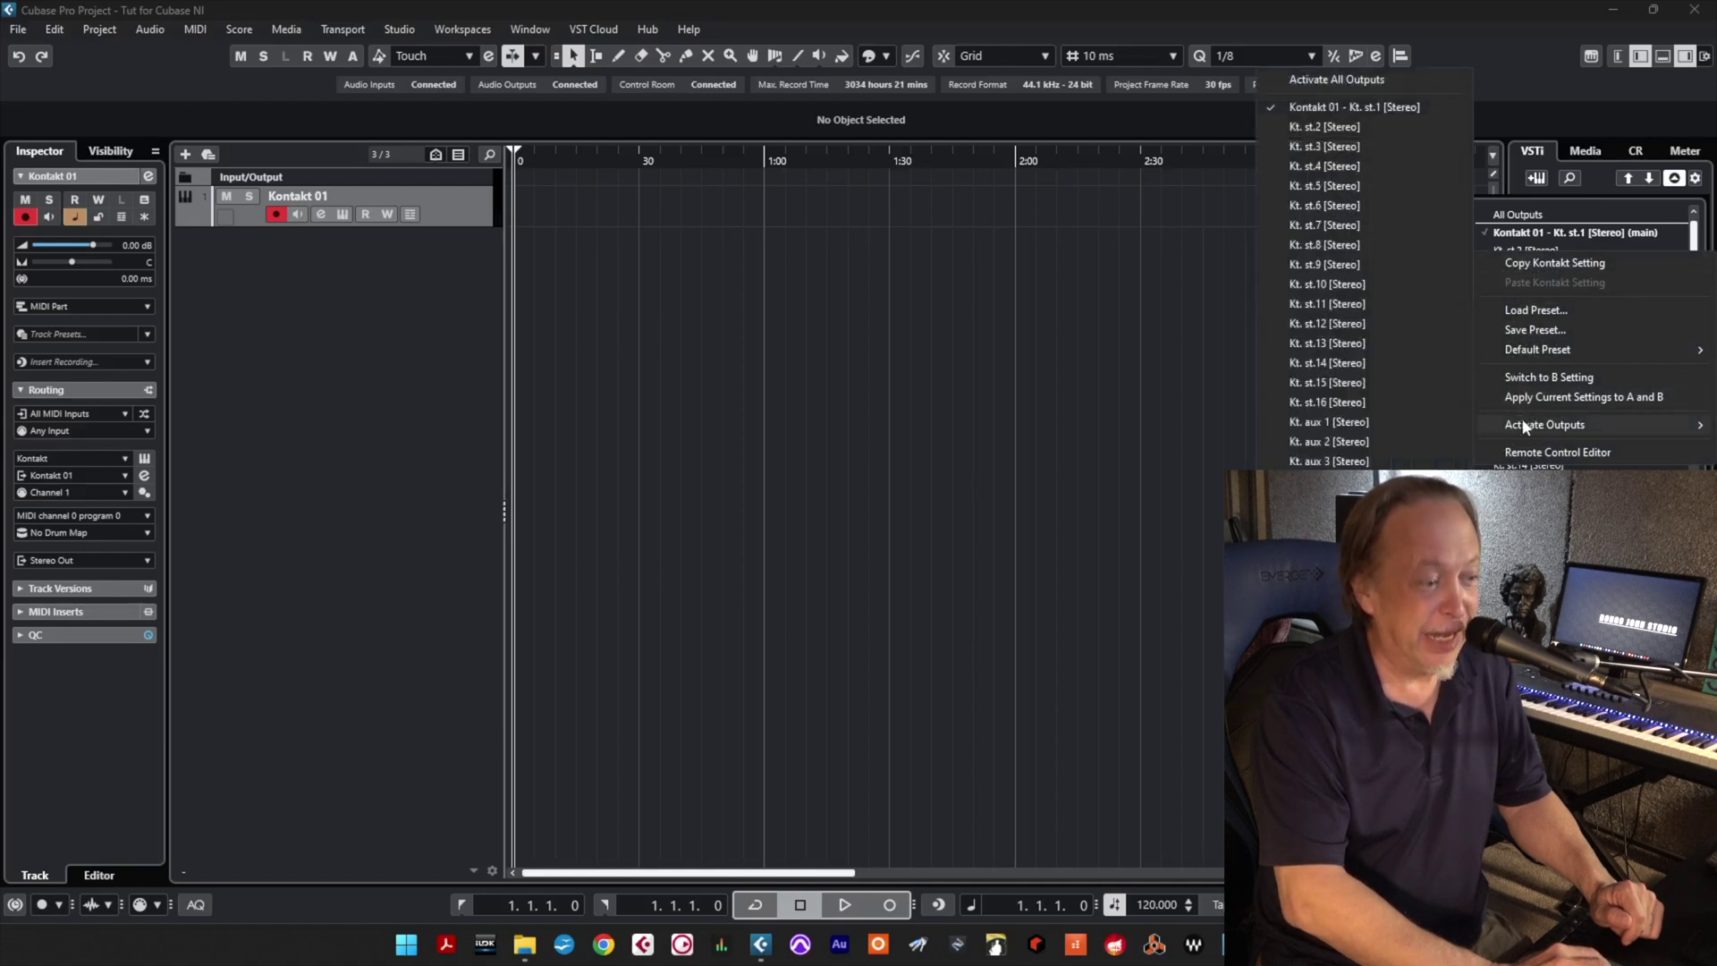
click(1337, 131)
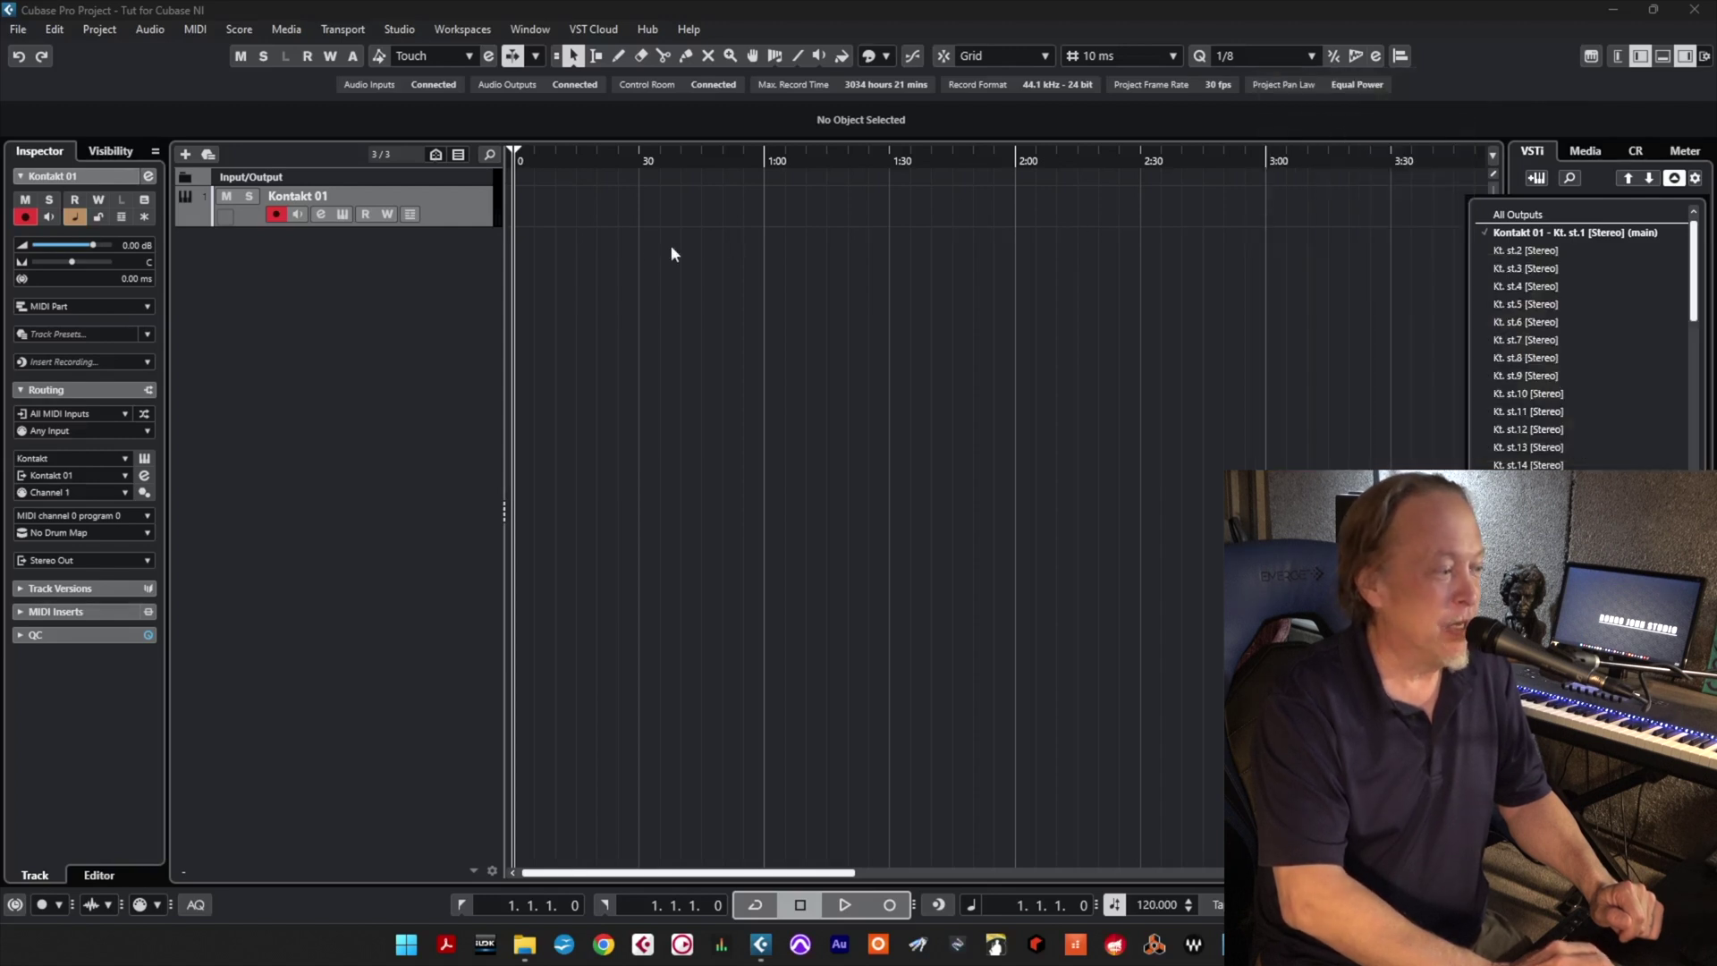
click(400, 303)
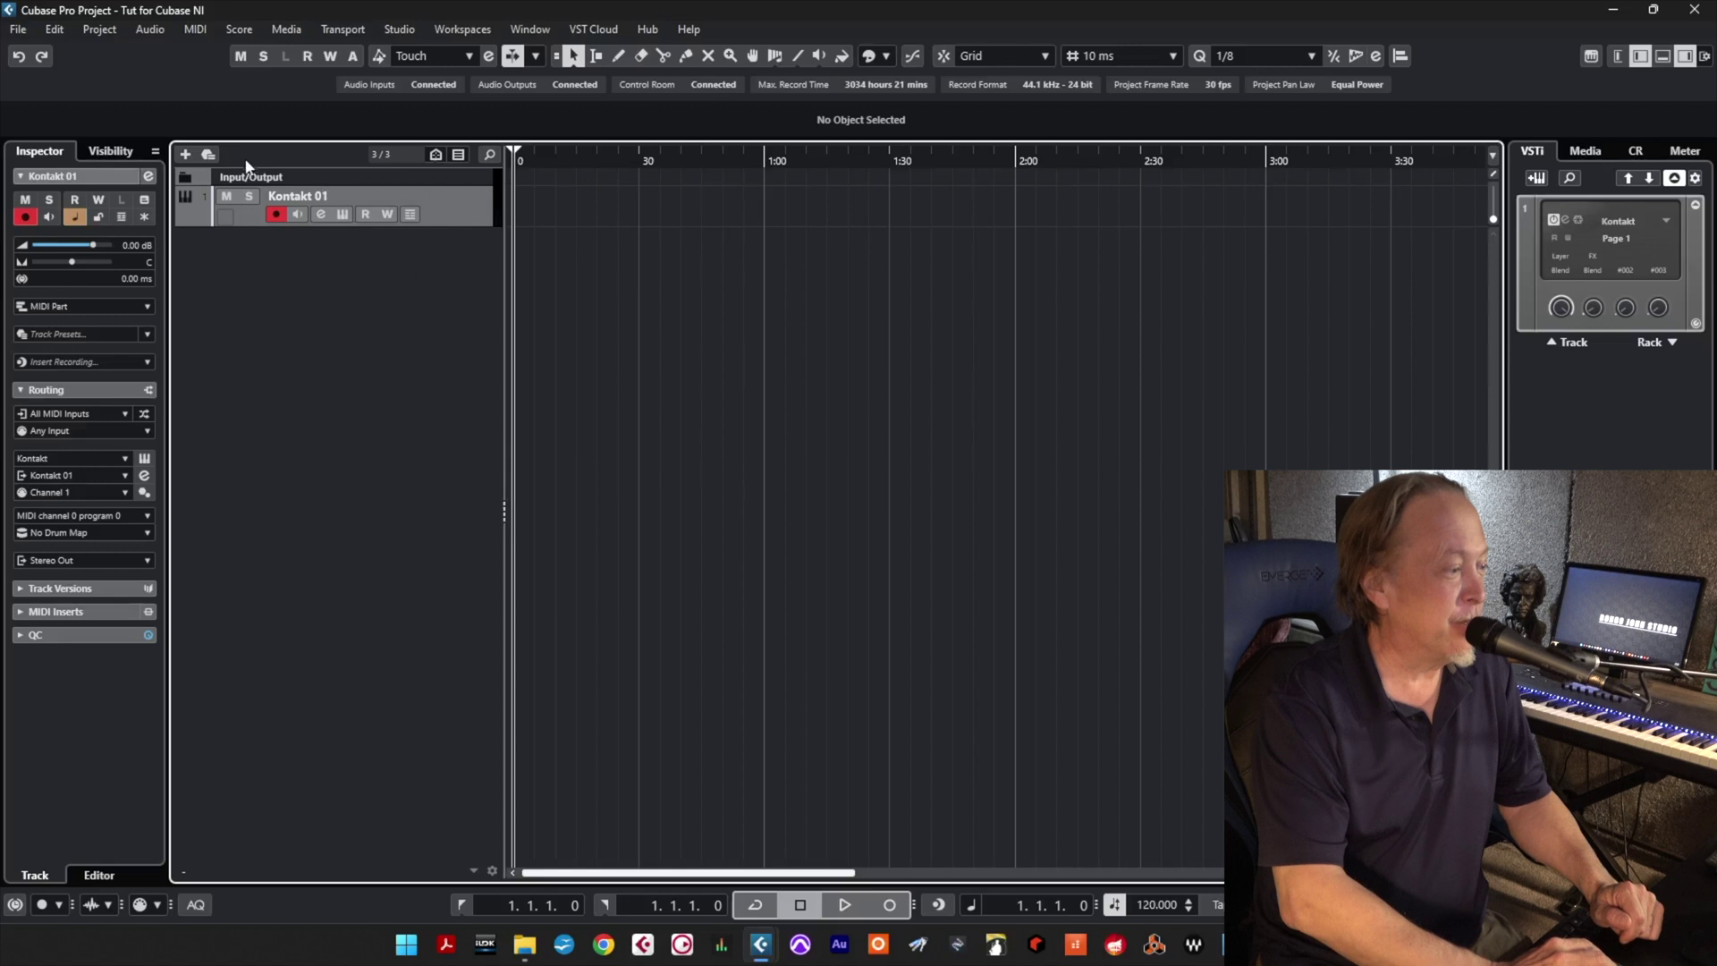
Add a MIDI track, MIDI 01, outputting to Kontakt on channel 2.
click(185, 154)
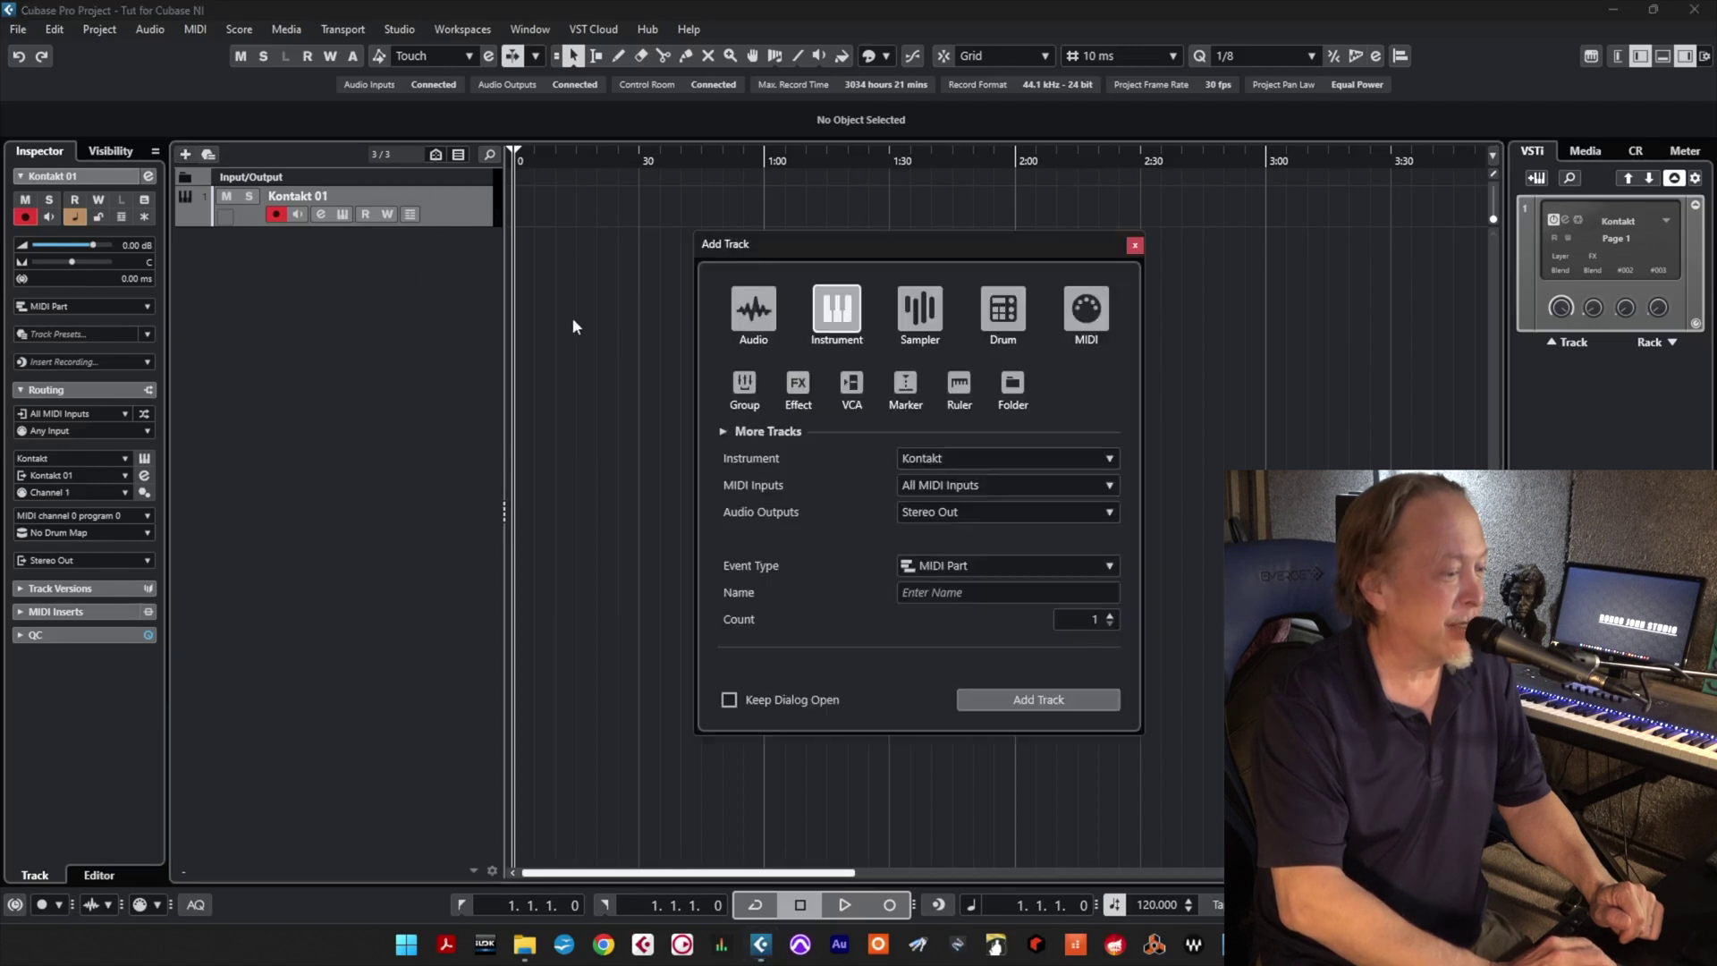
click(1086, 309)
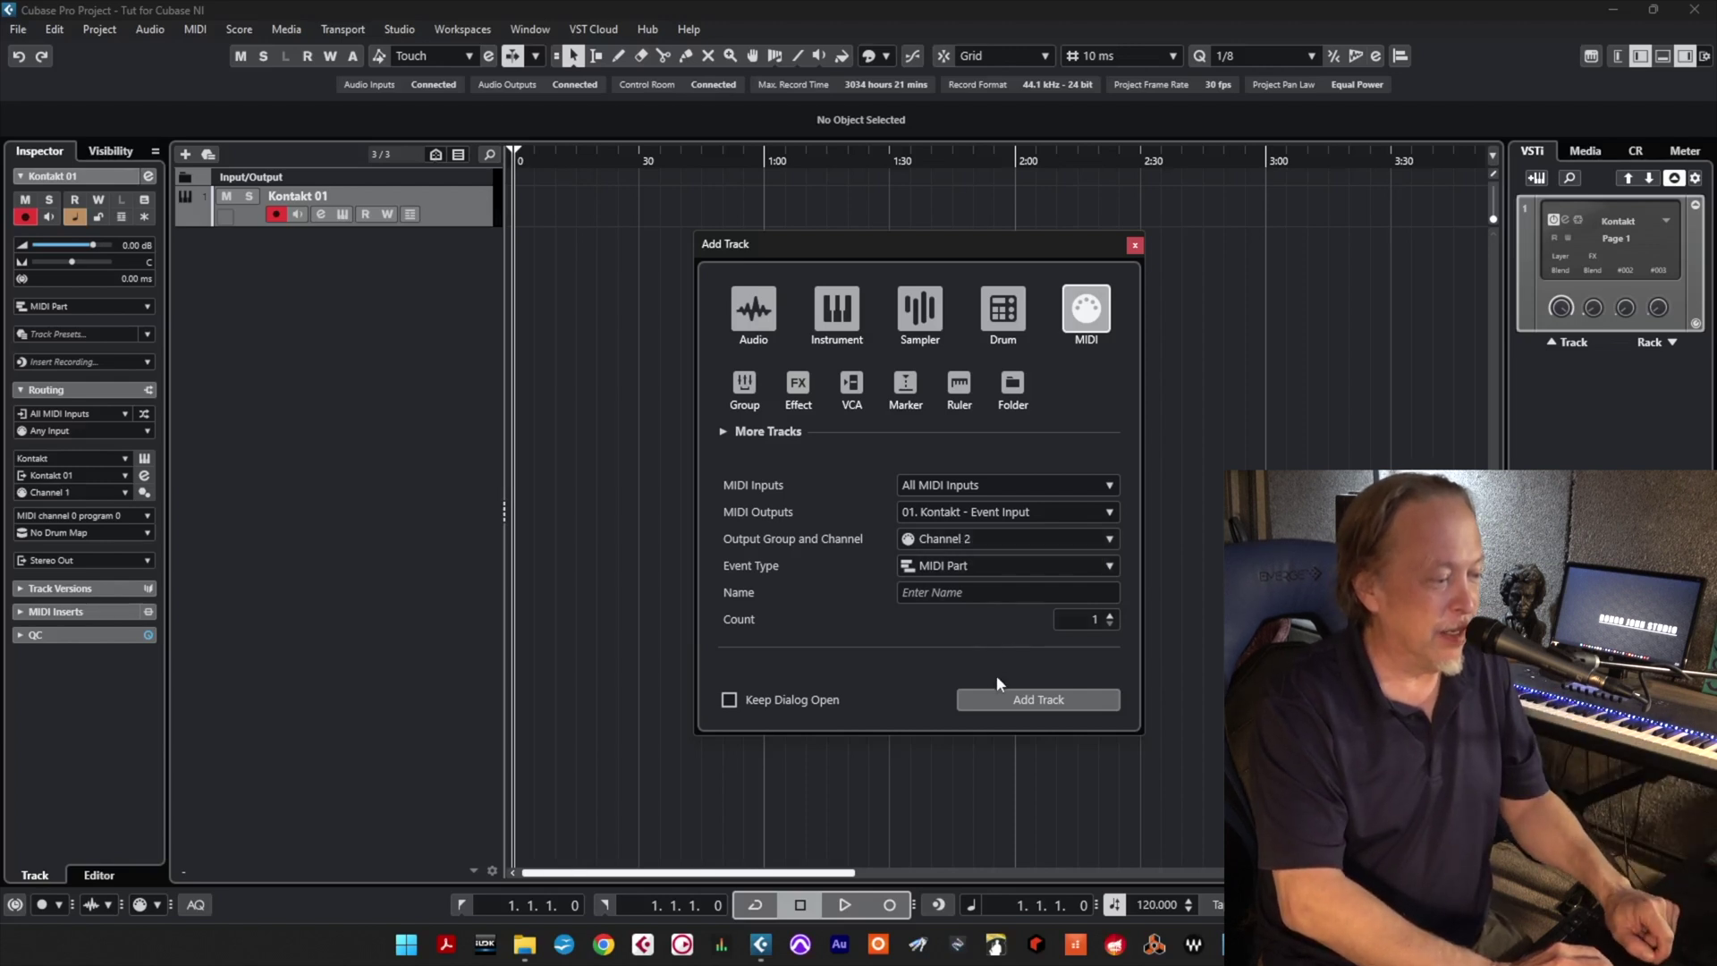
click(1013, 703)
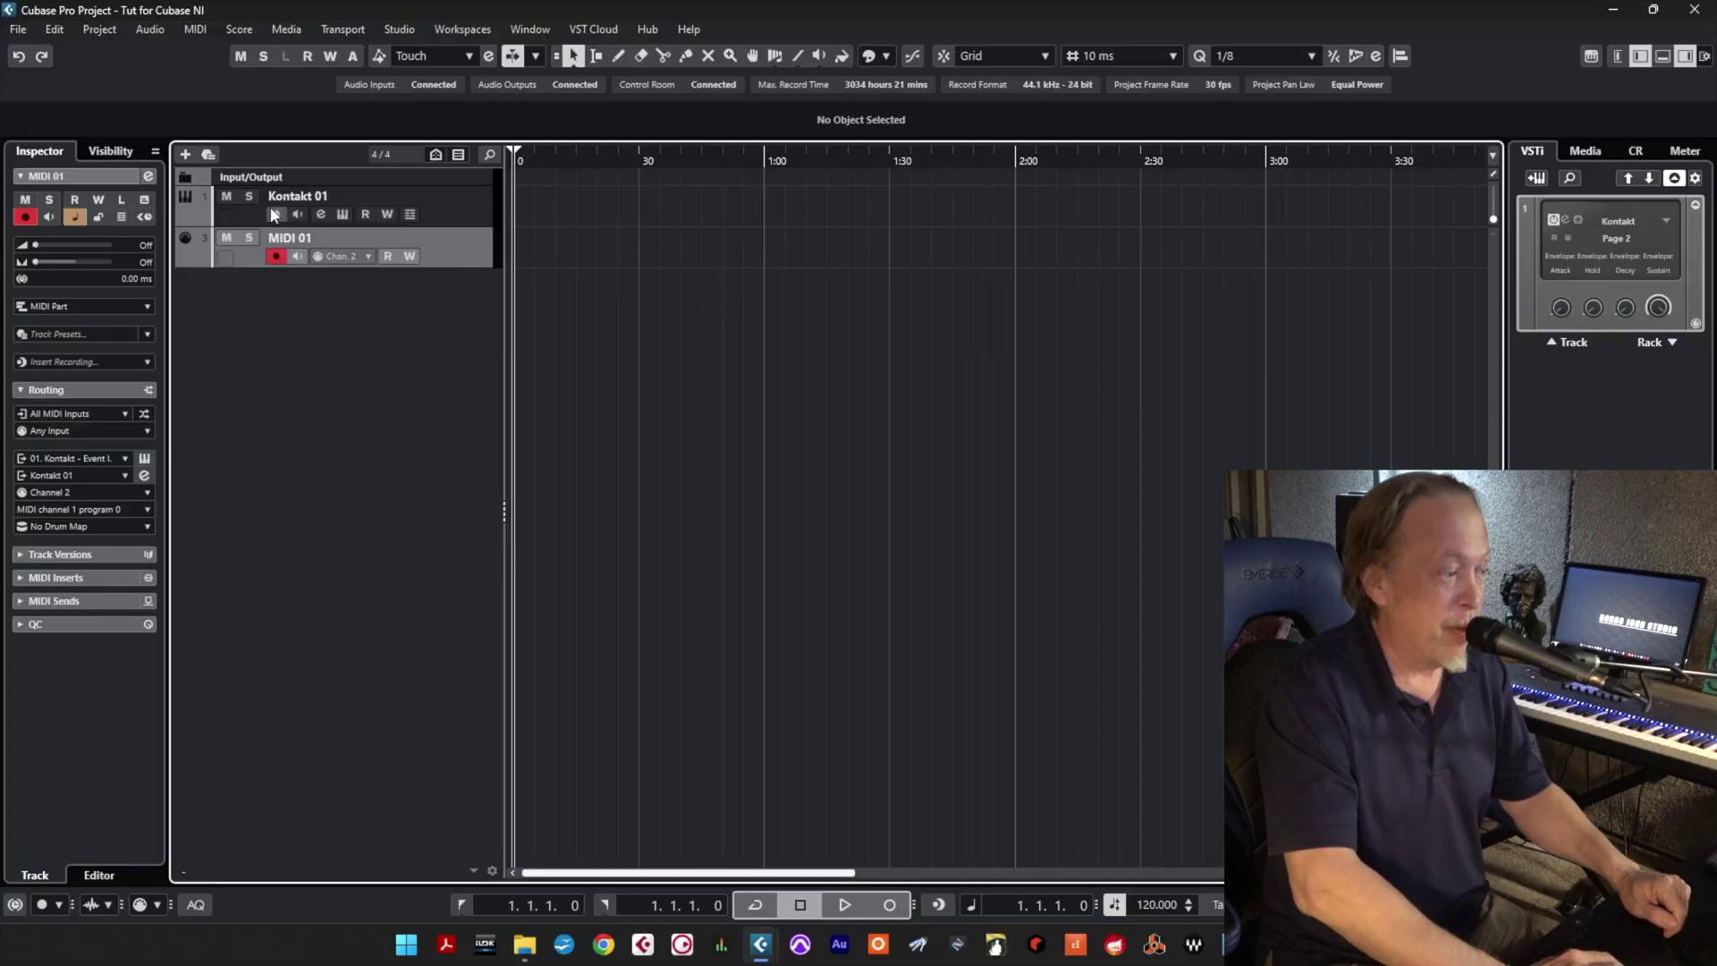
Reopen Kontakt, collapse String Scratchers, and load STING Life Flash Menu.nki from Evolve Mutations 2 > Stings and Transitions.
click(341, 215)
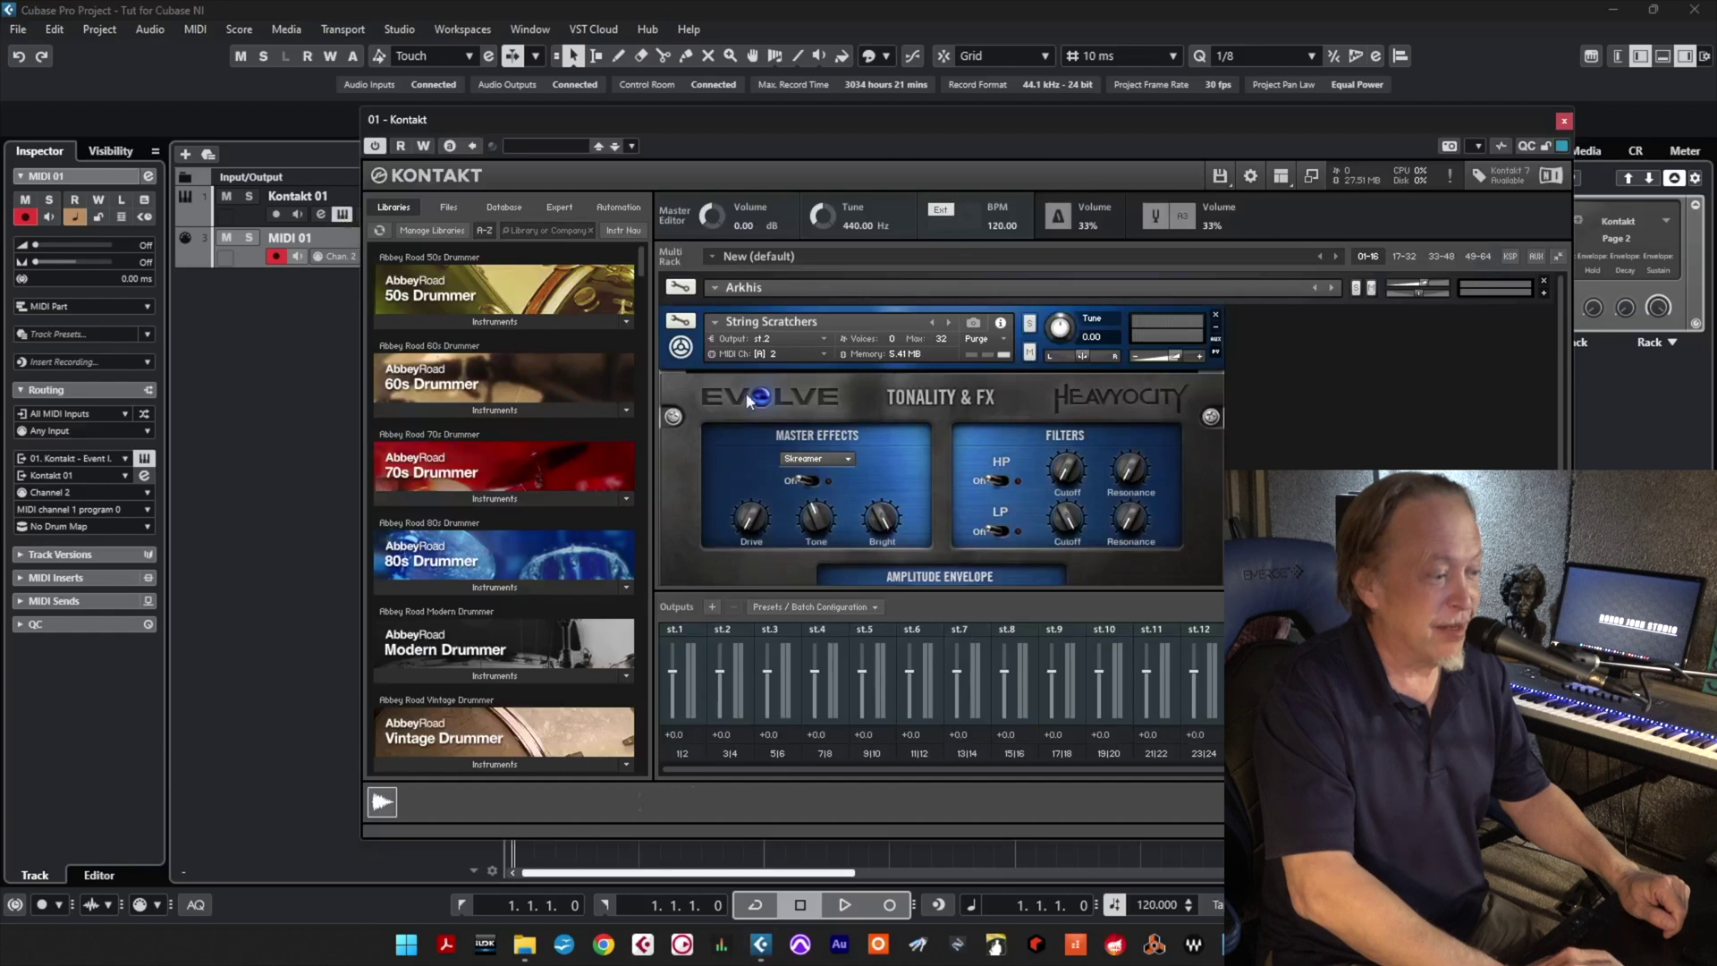
click(1216, 327)
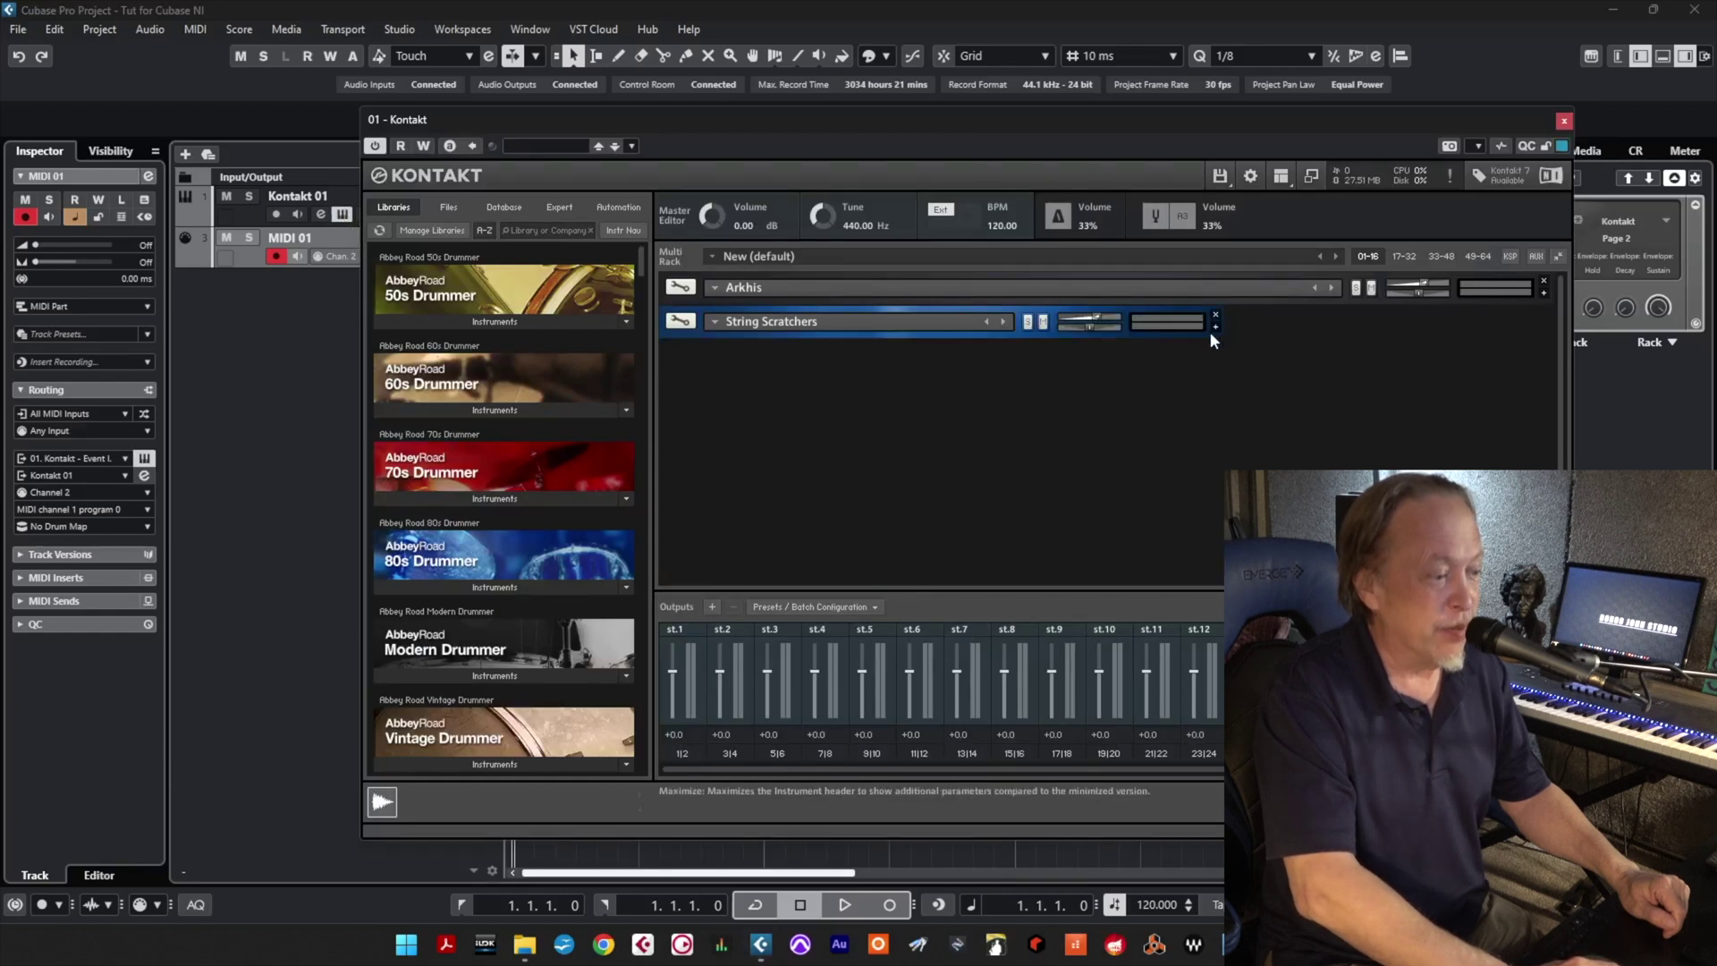
scroll(588, 405, down, 10)
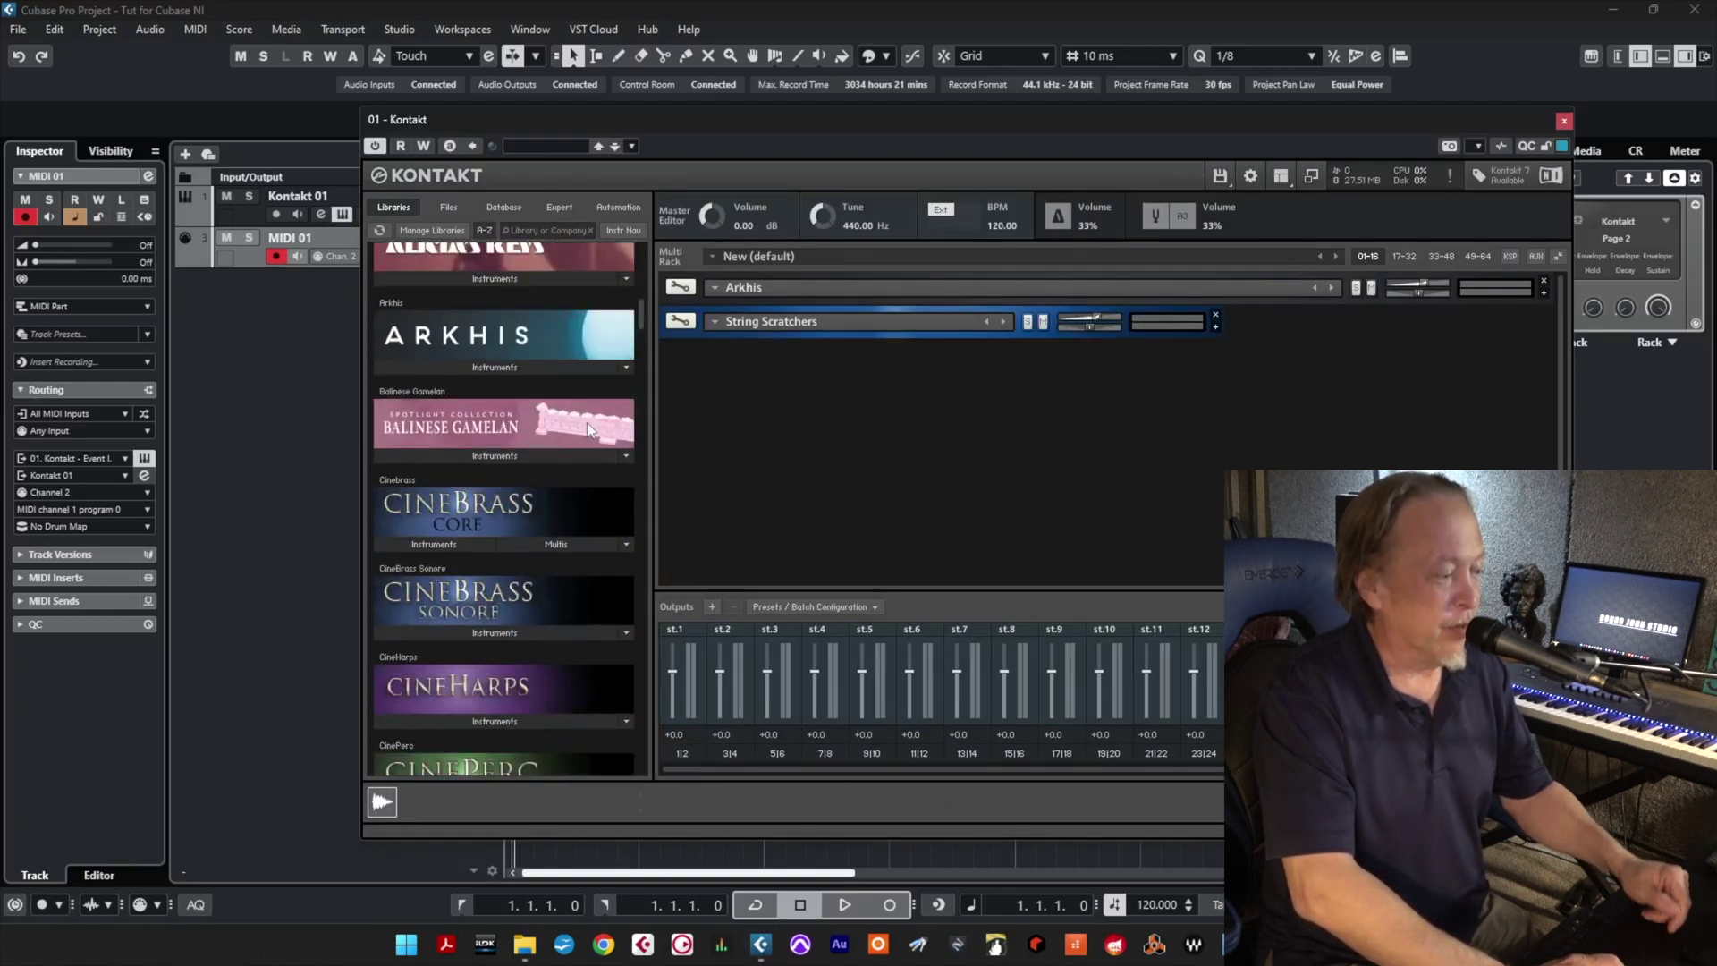
scroll(588, 430, down, 8)
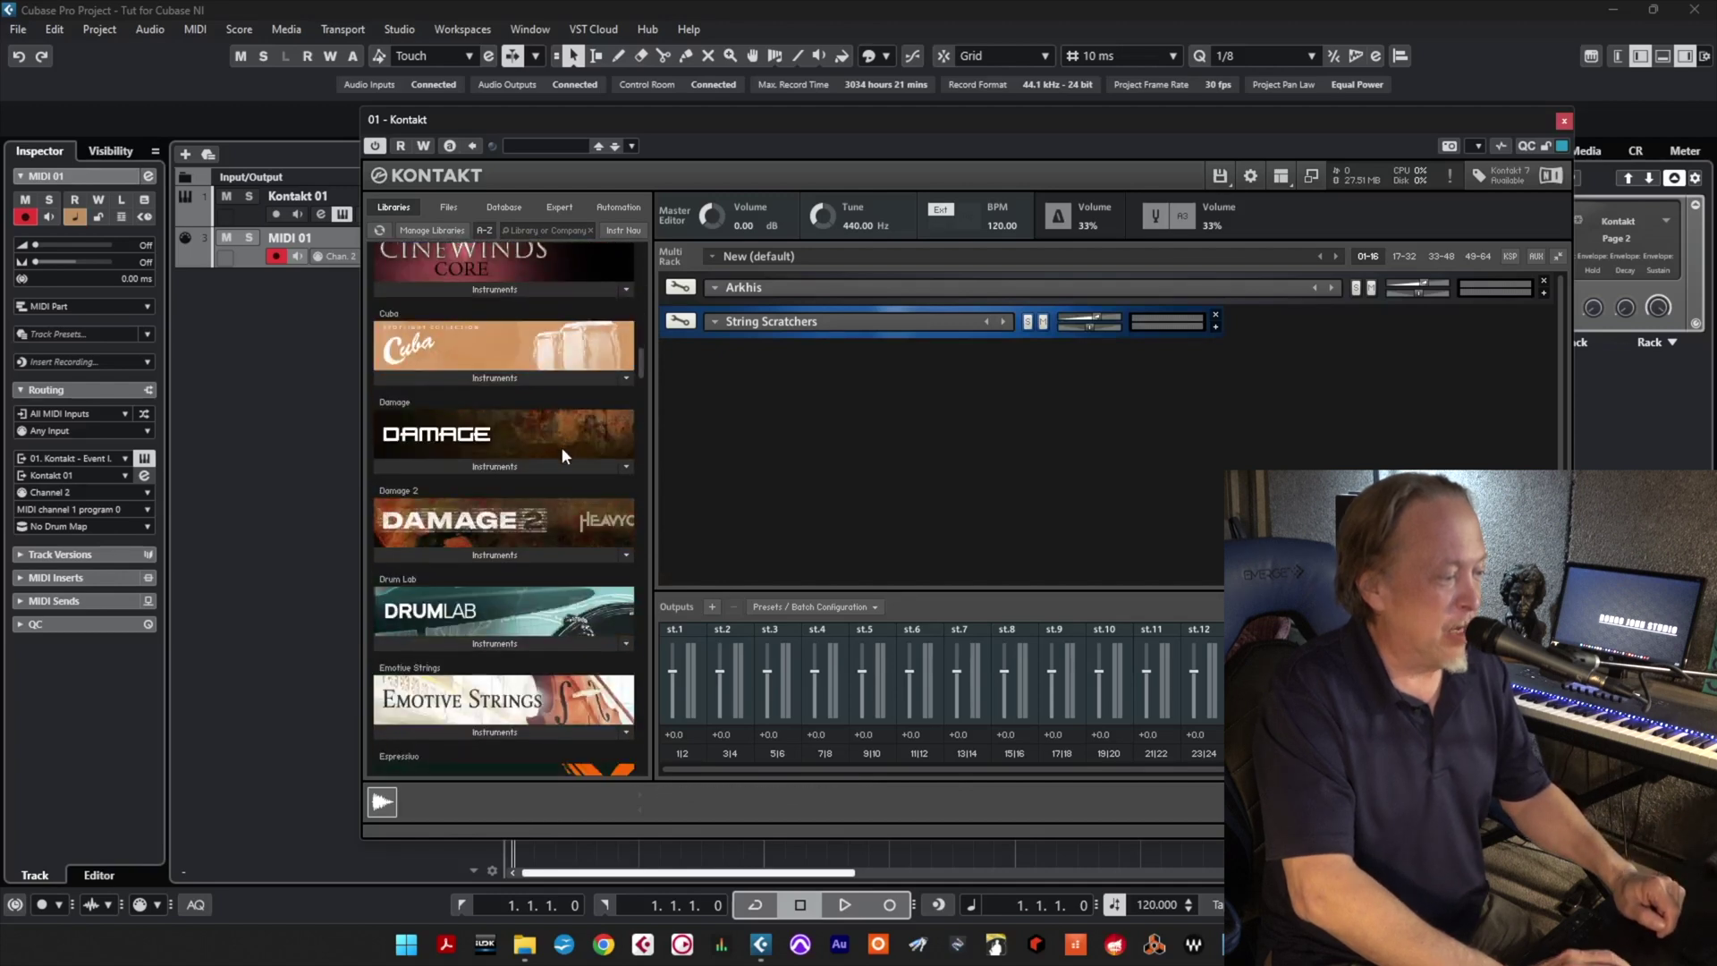
scroll(490, 503, down, 8)
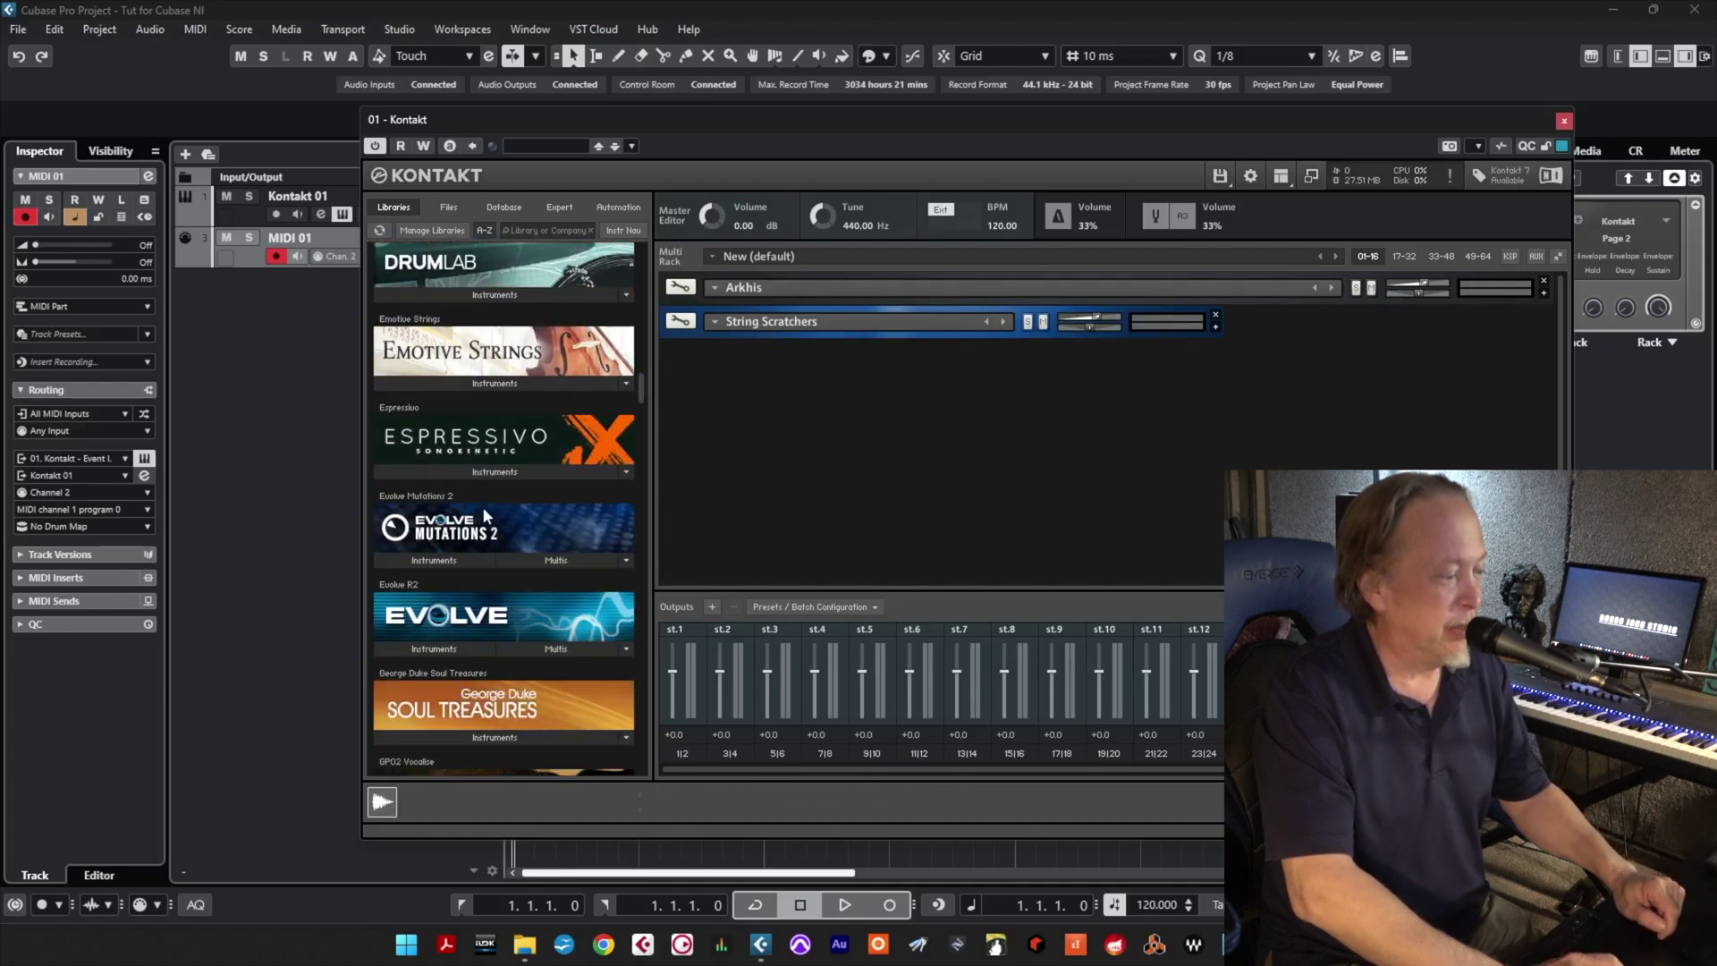
click(449, 560)
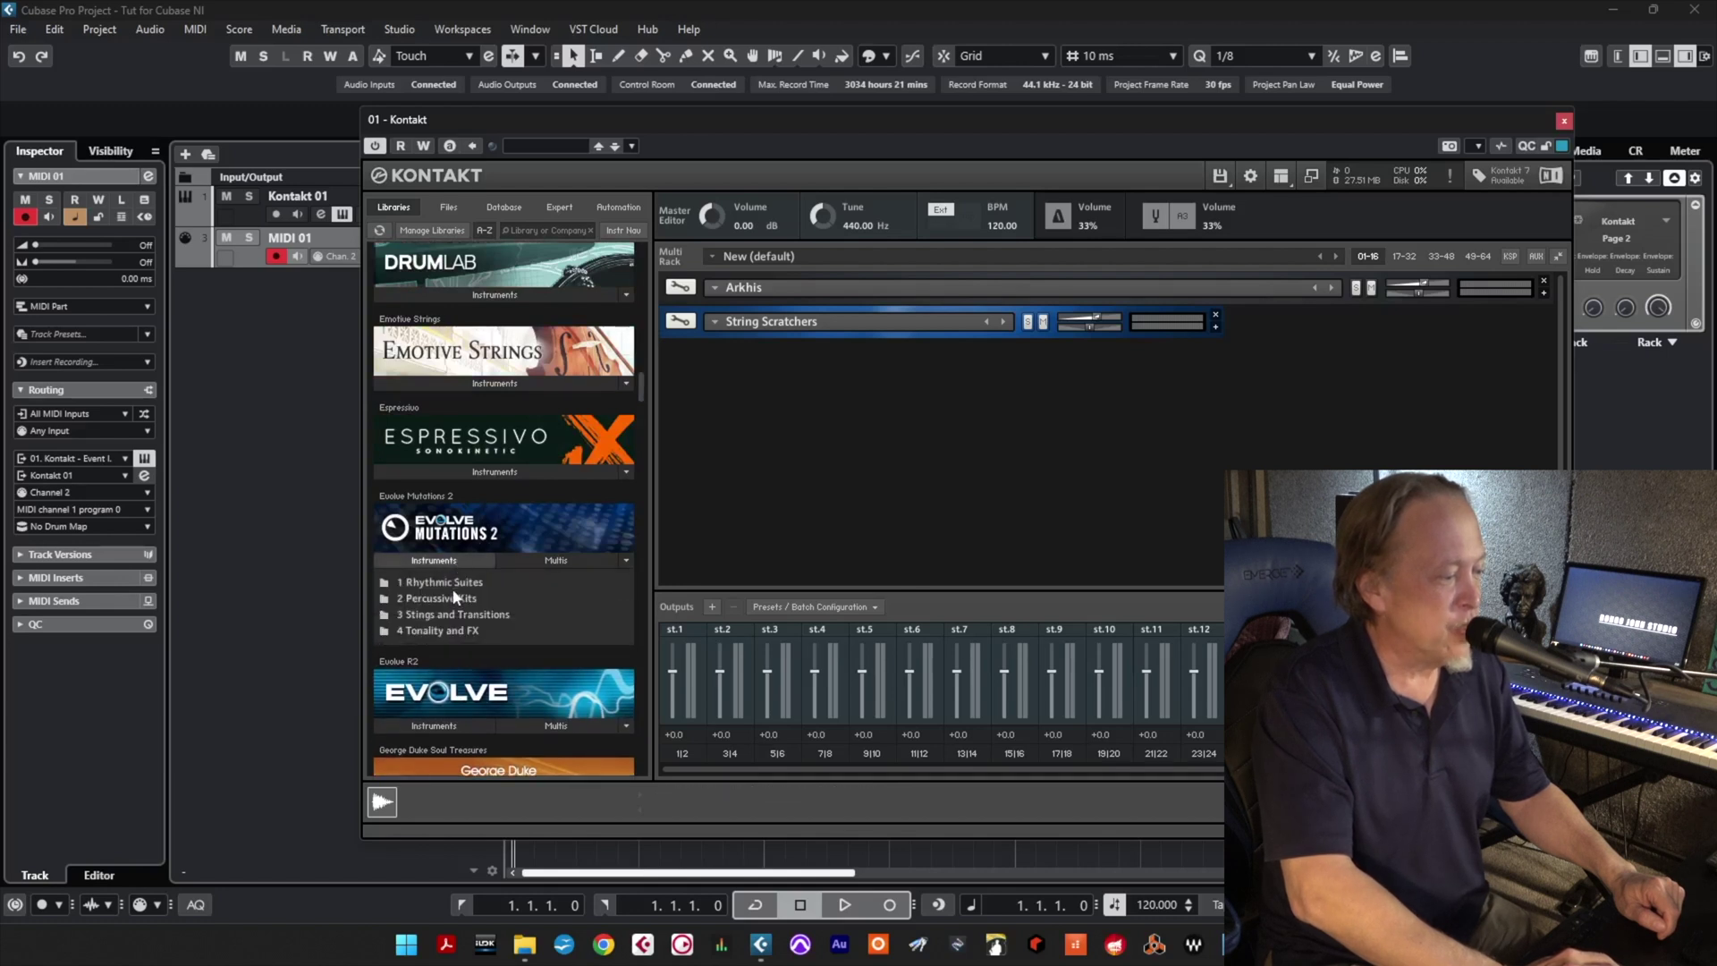
click(427, 561)
click(430, 561)
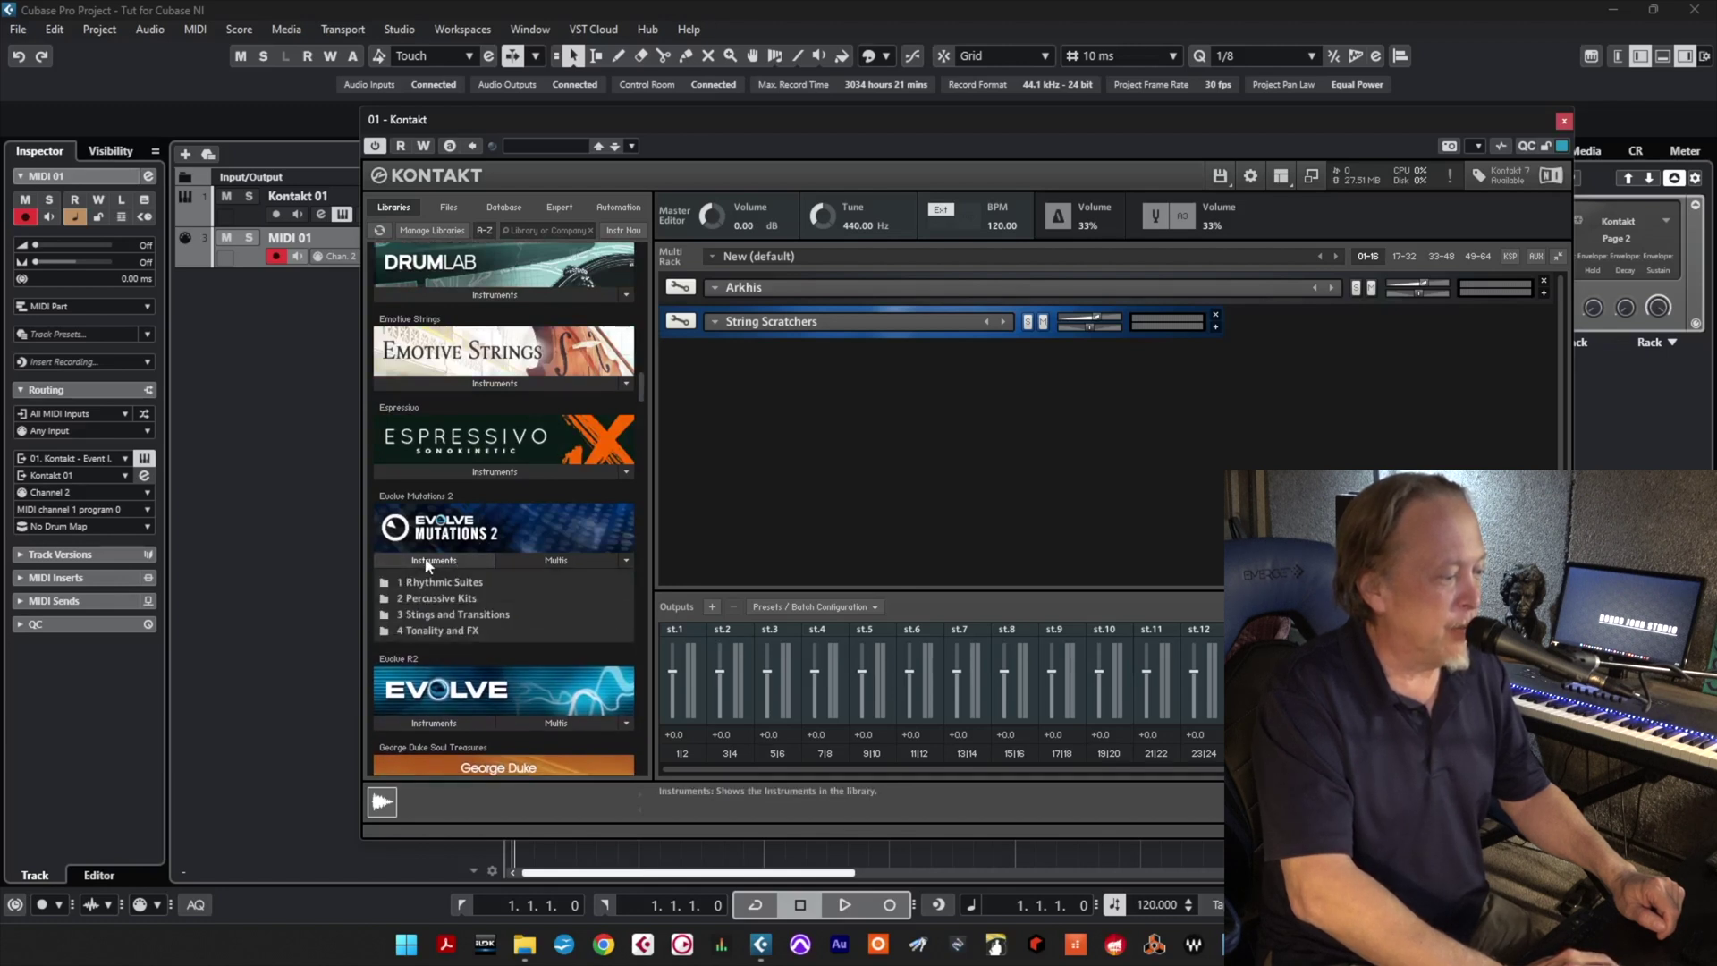
double_click(446, 616)
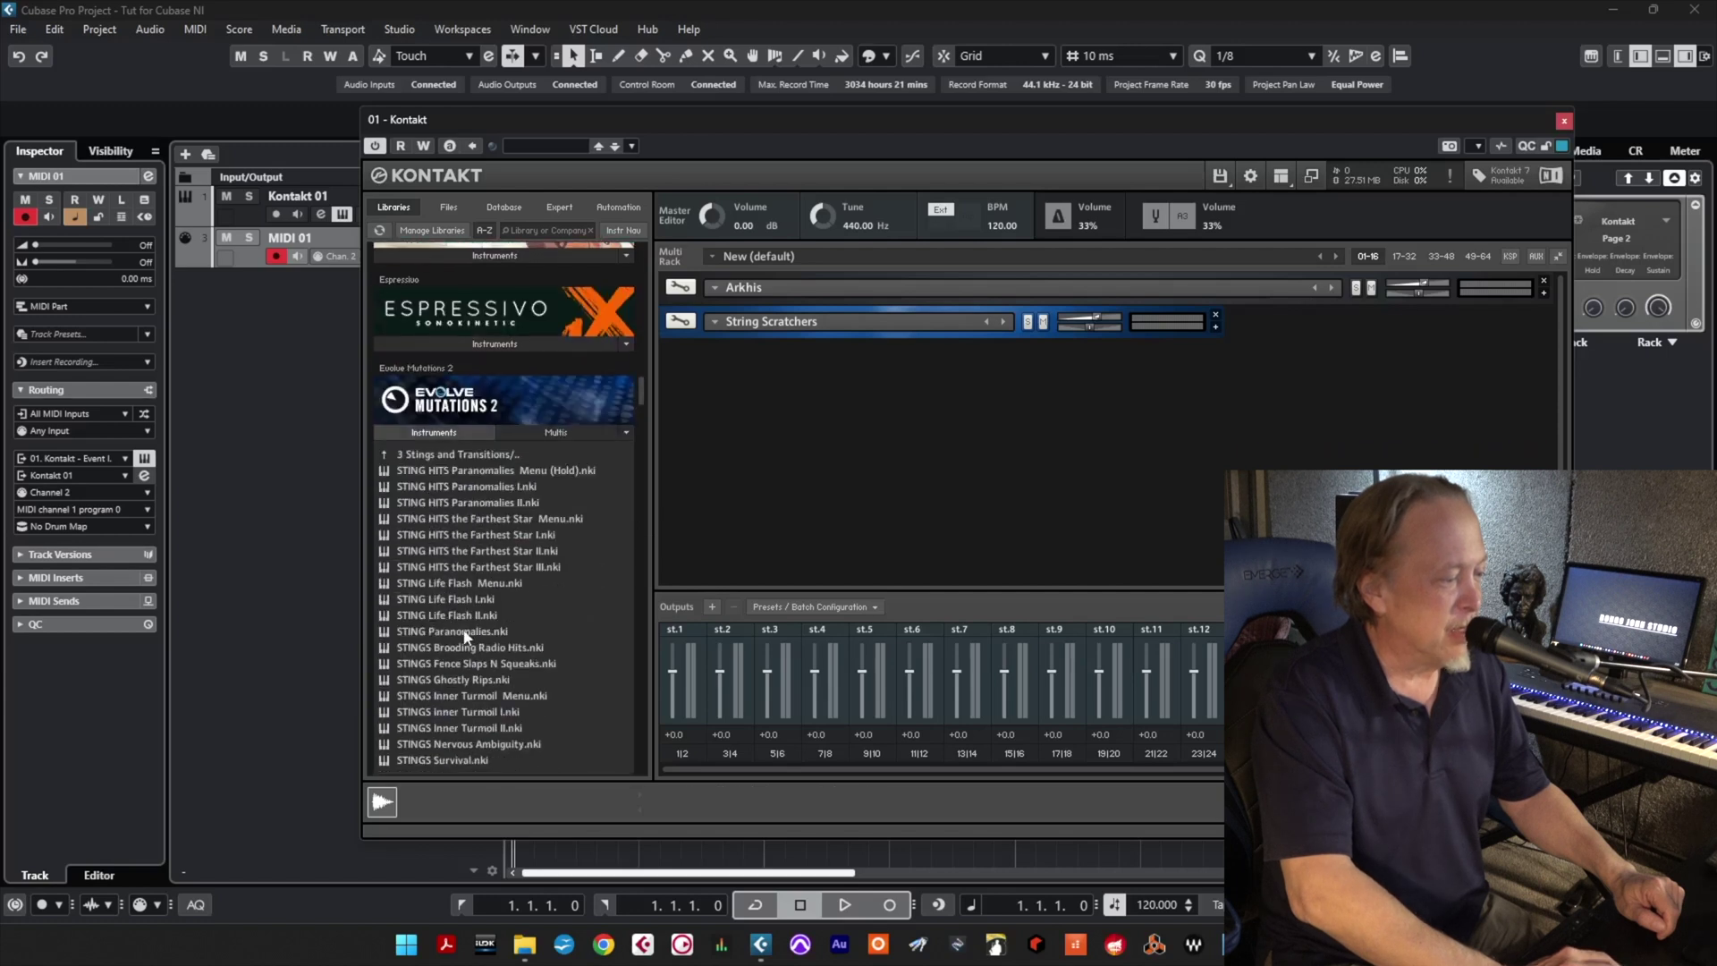
double_click(453, 583)
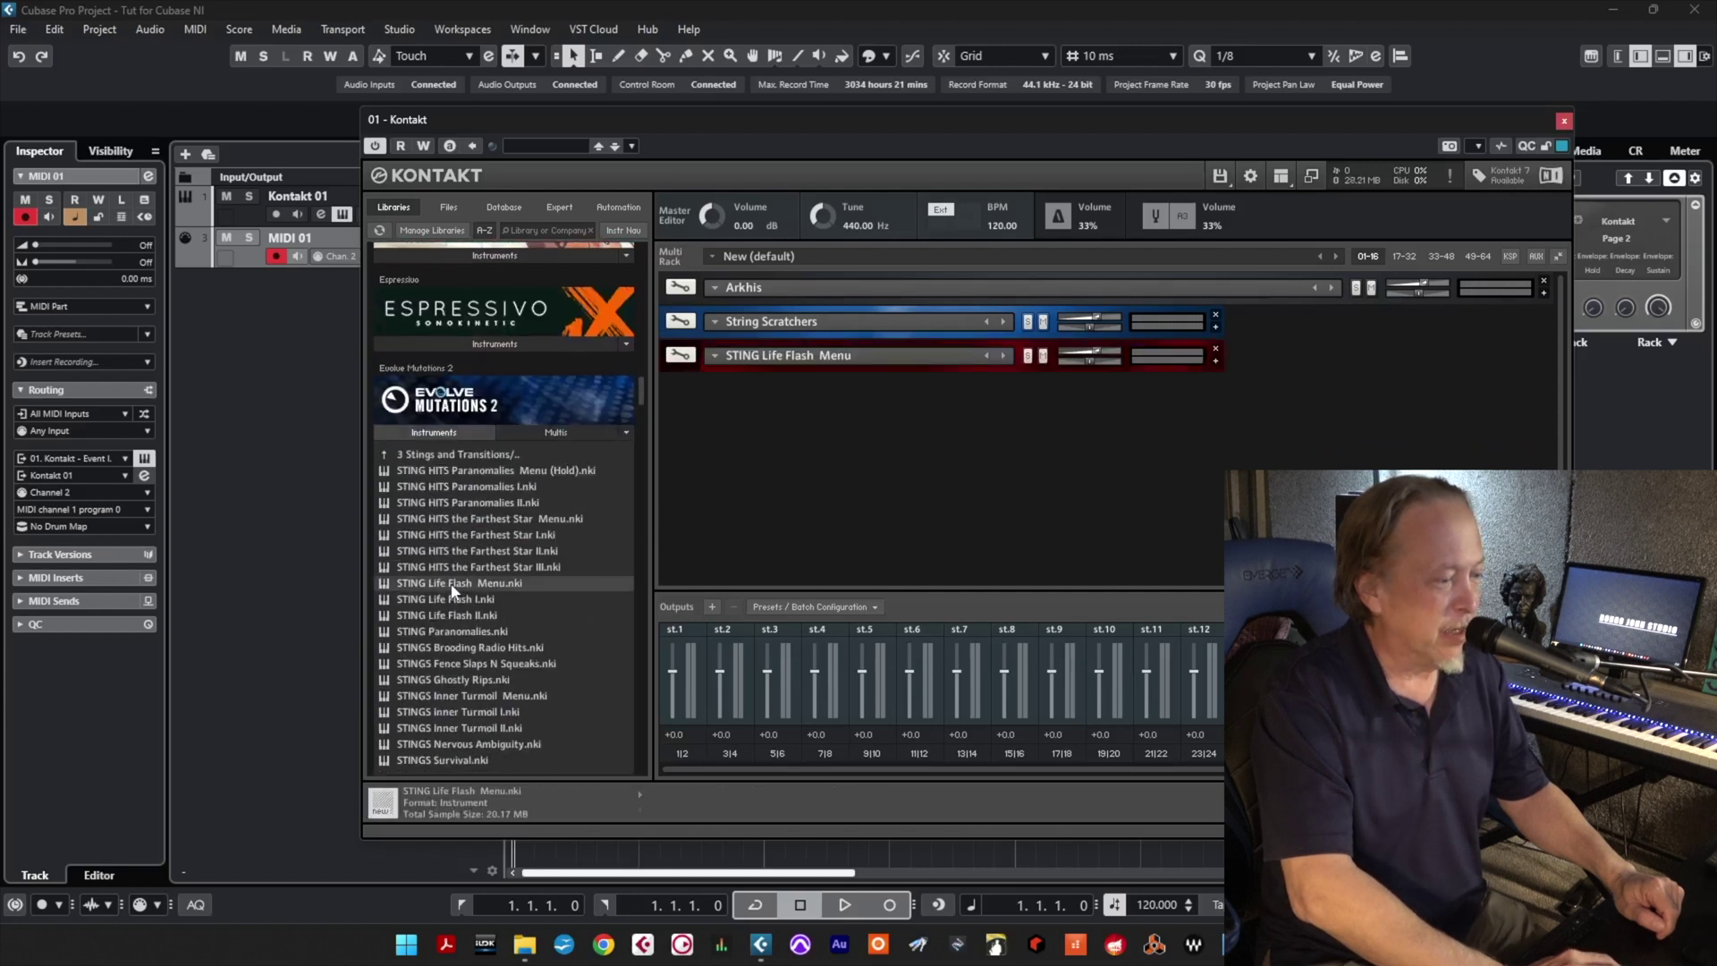
Set STING Life Flash Menu's output to st.3, then close the Kontakt window.
click(1215, 363)
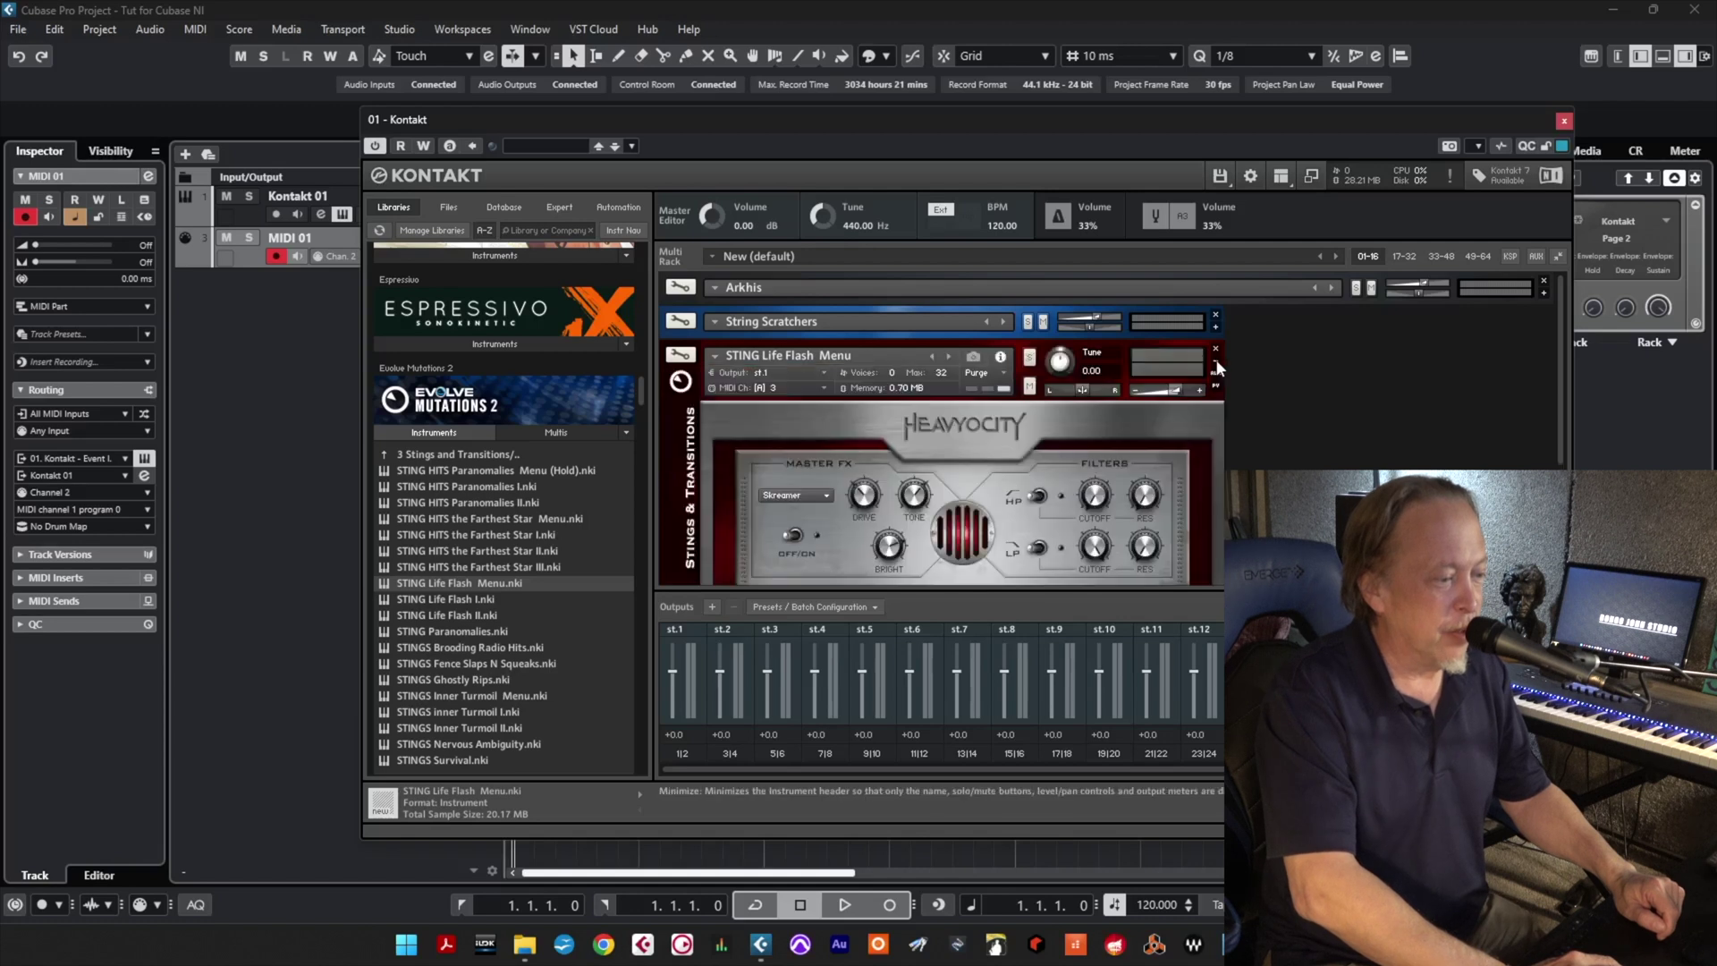
click(824, 373)
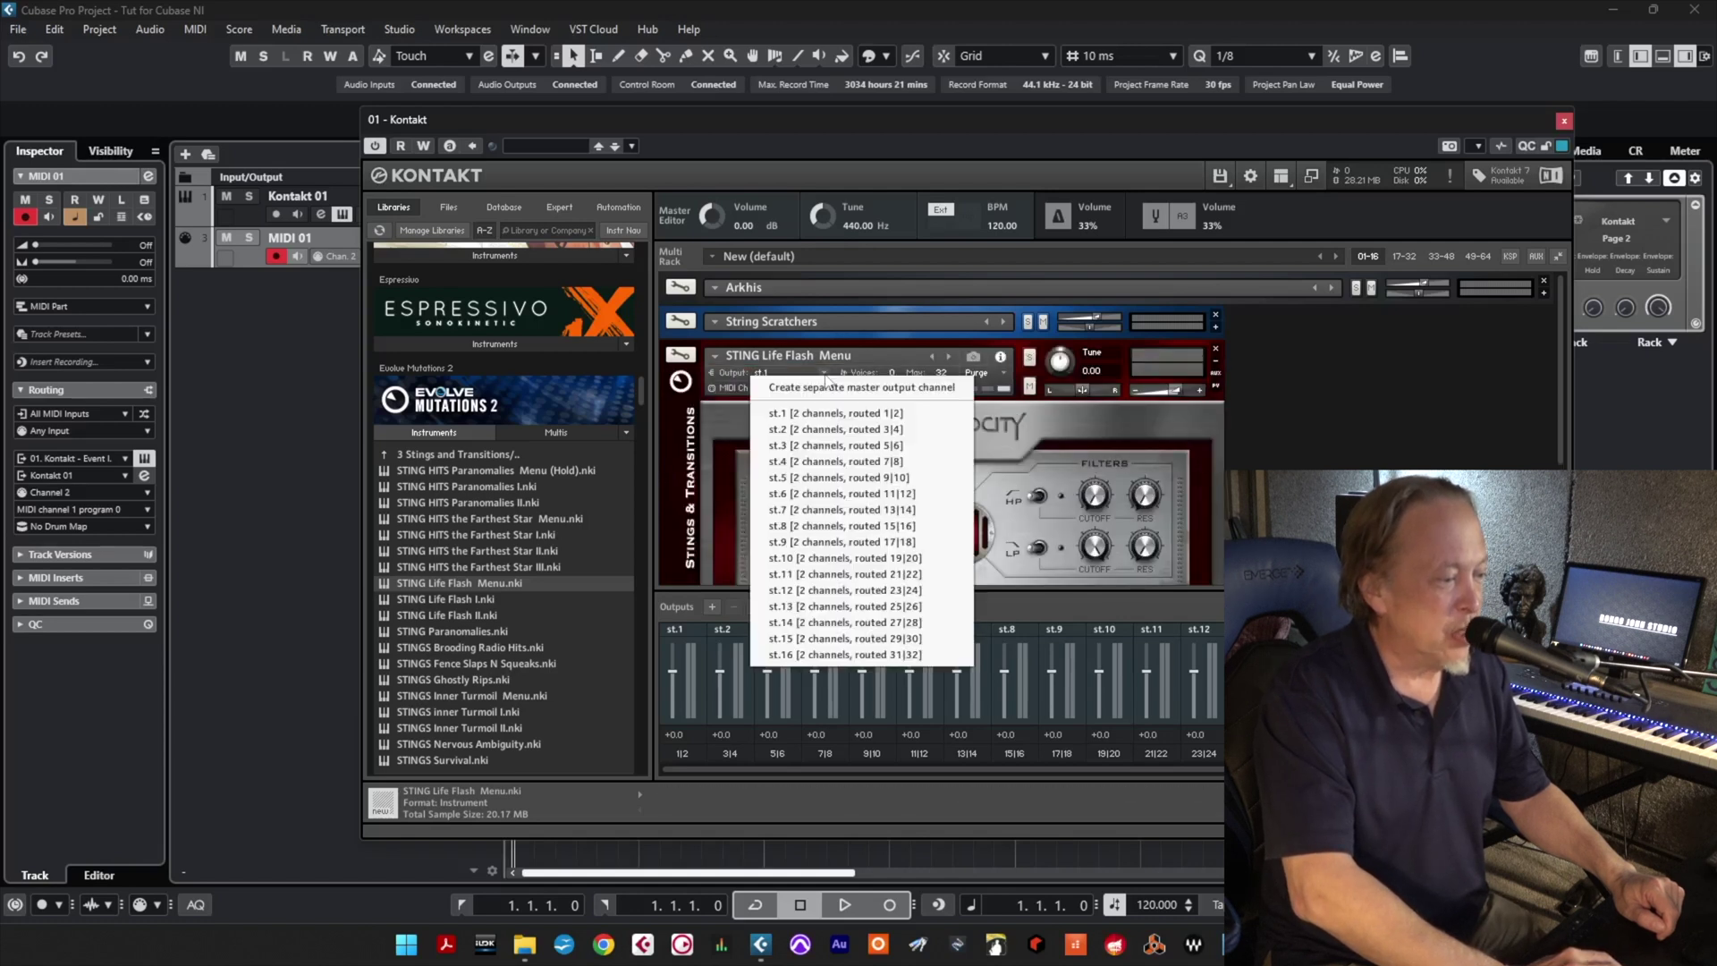
click(821, 445)
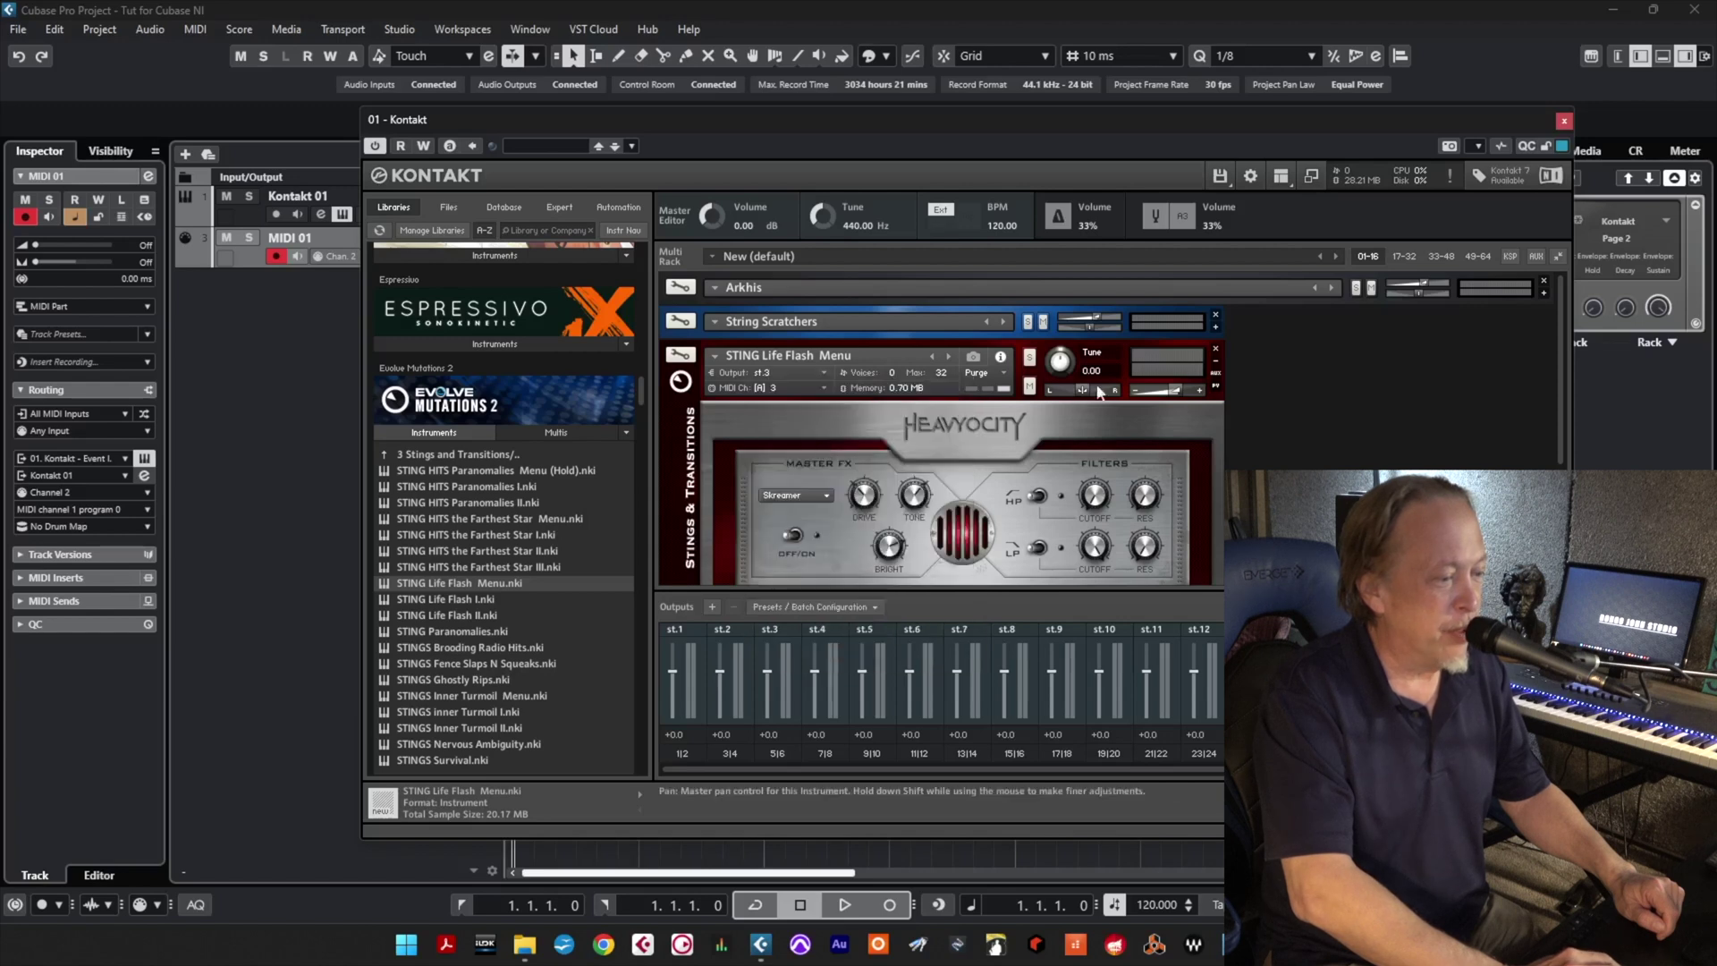
click(1564, 122)
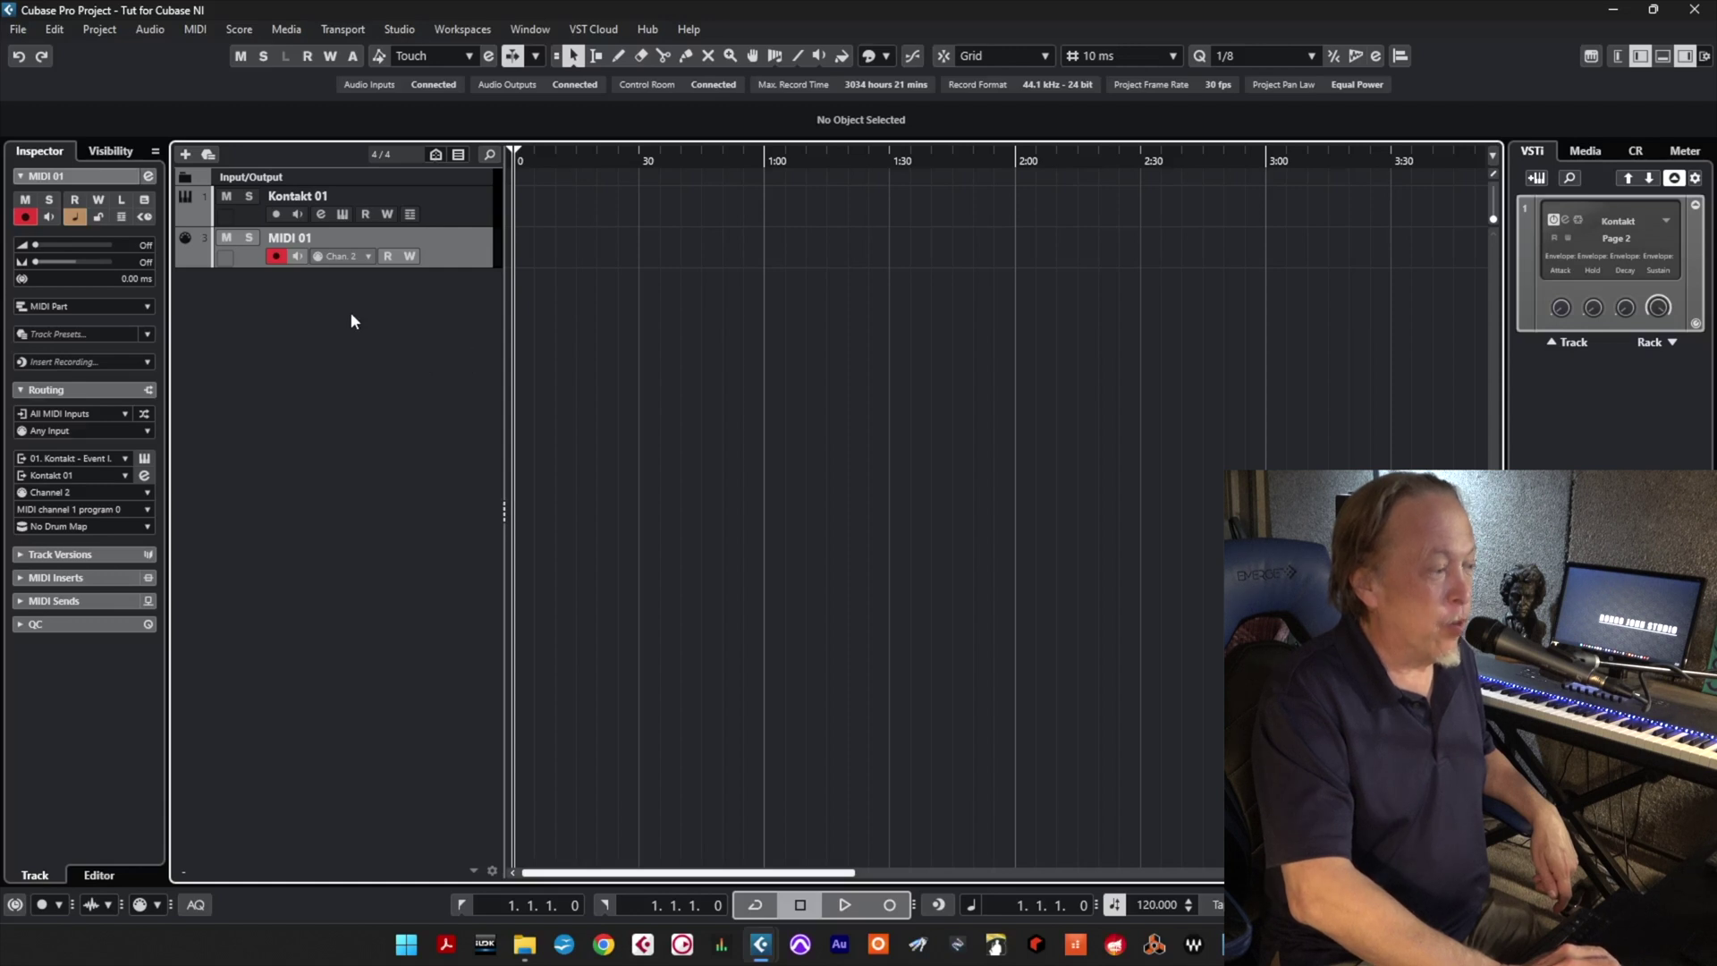
Add a MIDI track, MIDI 02, sending to Kontakt on channel 3.
click(188, 154)
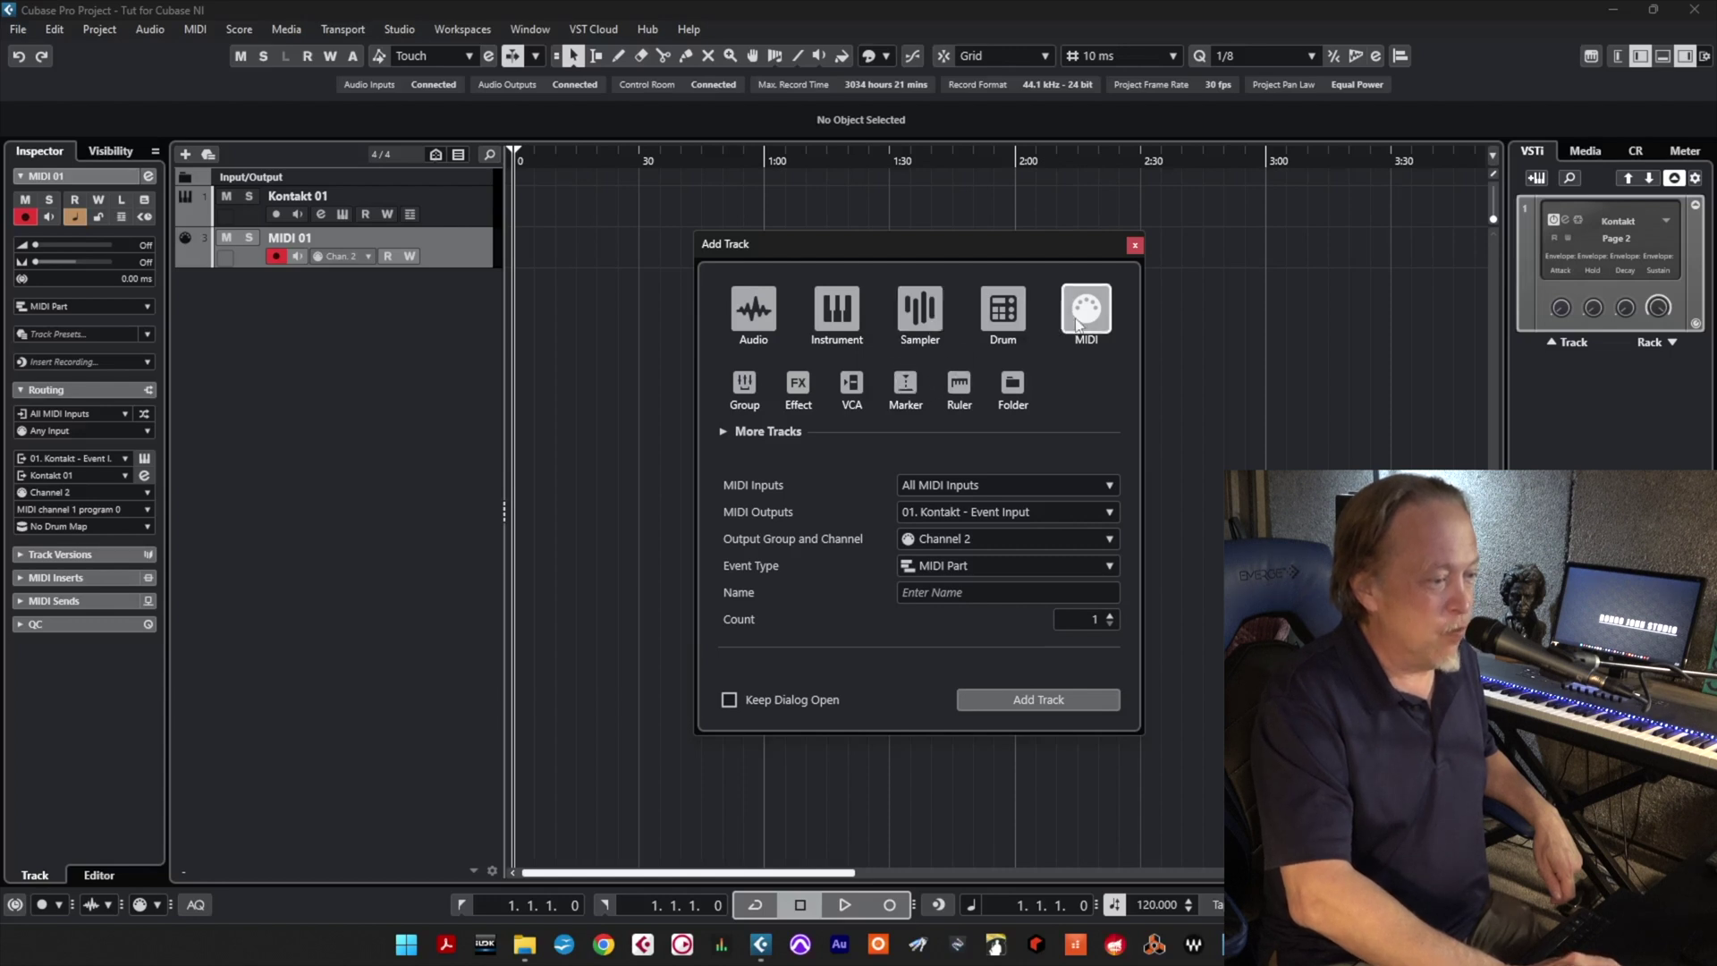
click(973, 537)
click(971, 643)
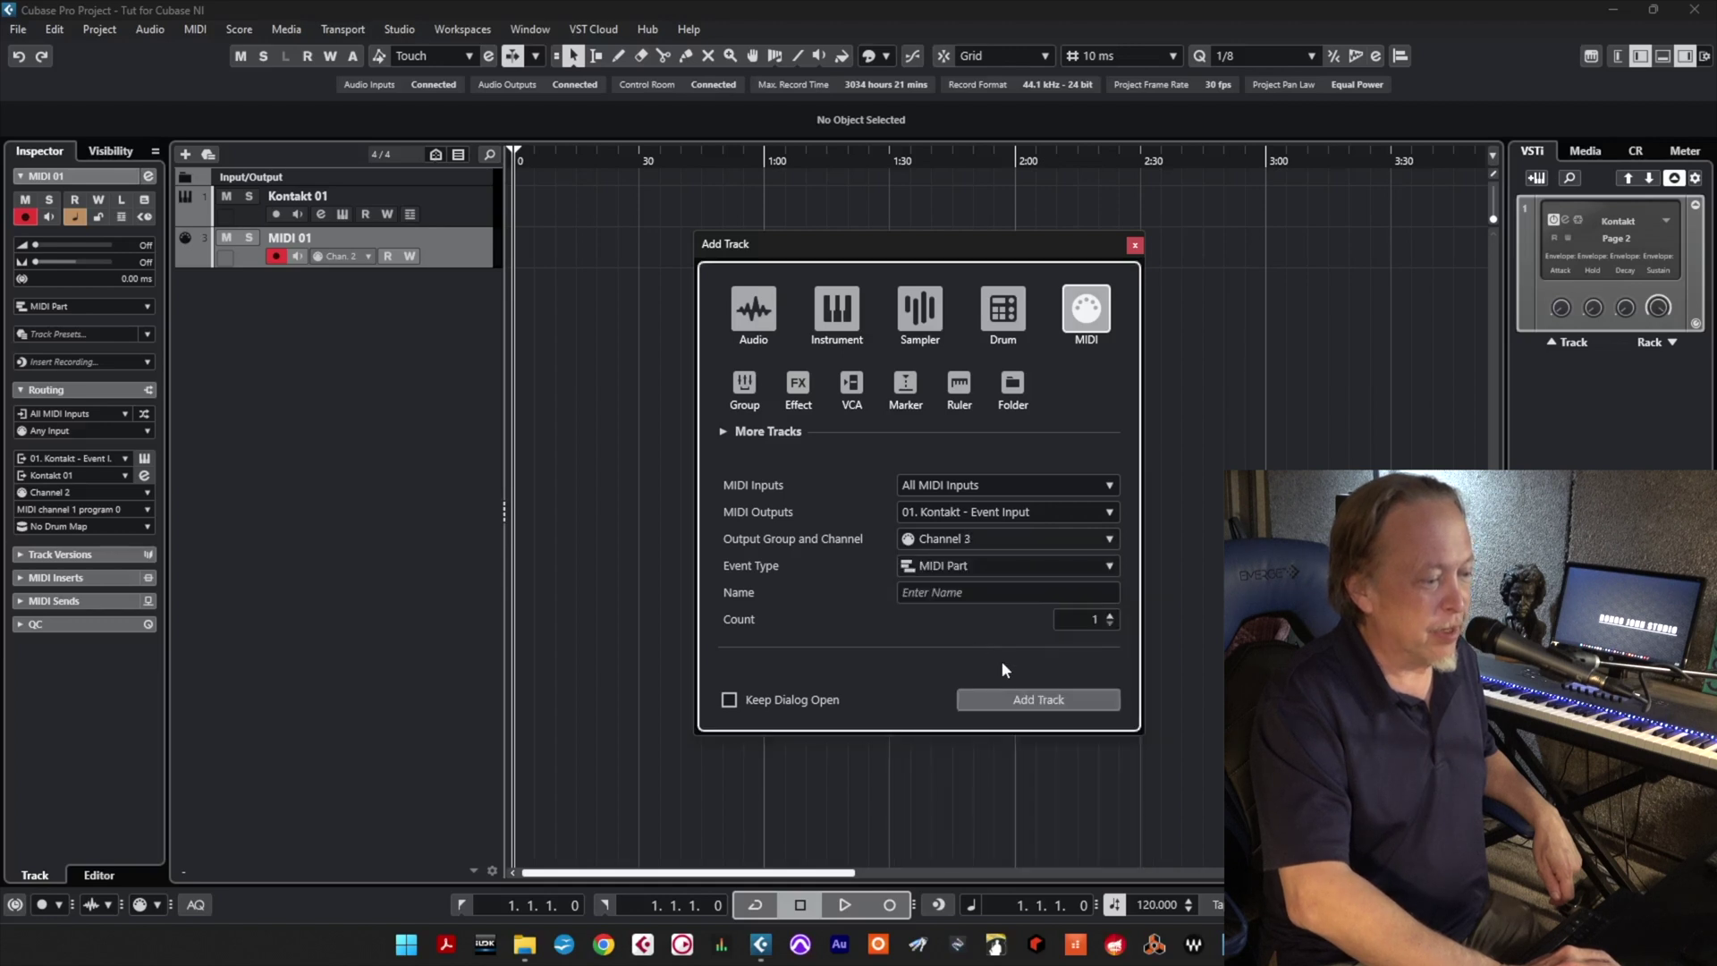
click(1016, 700)
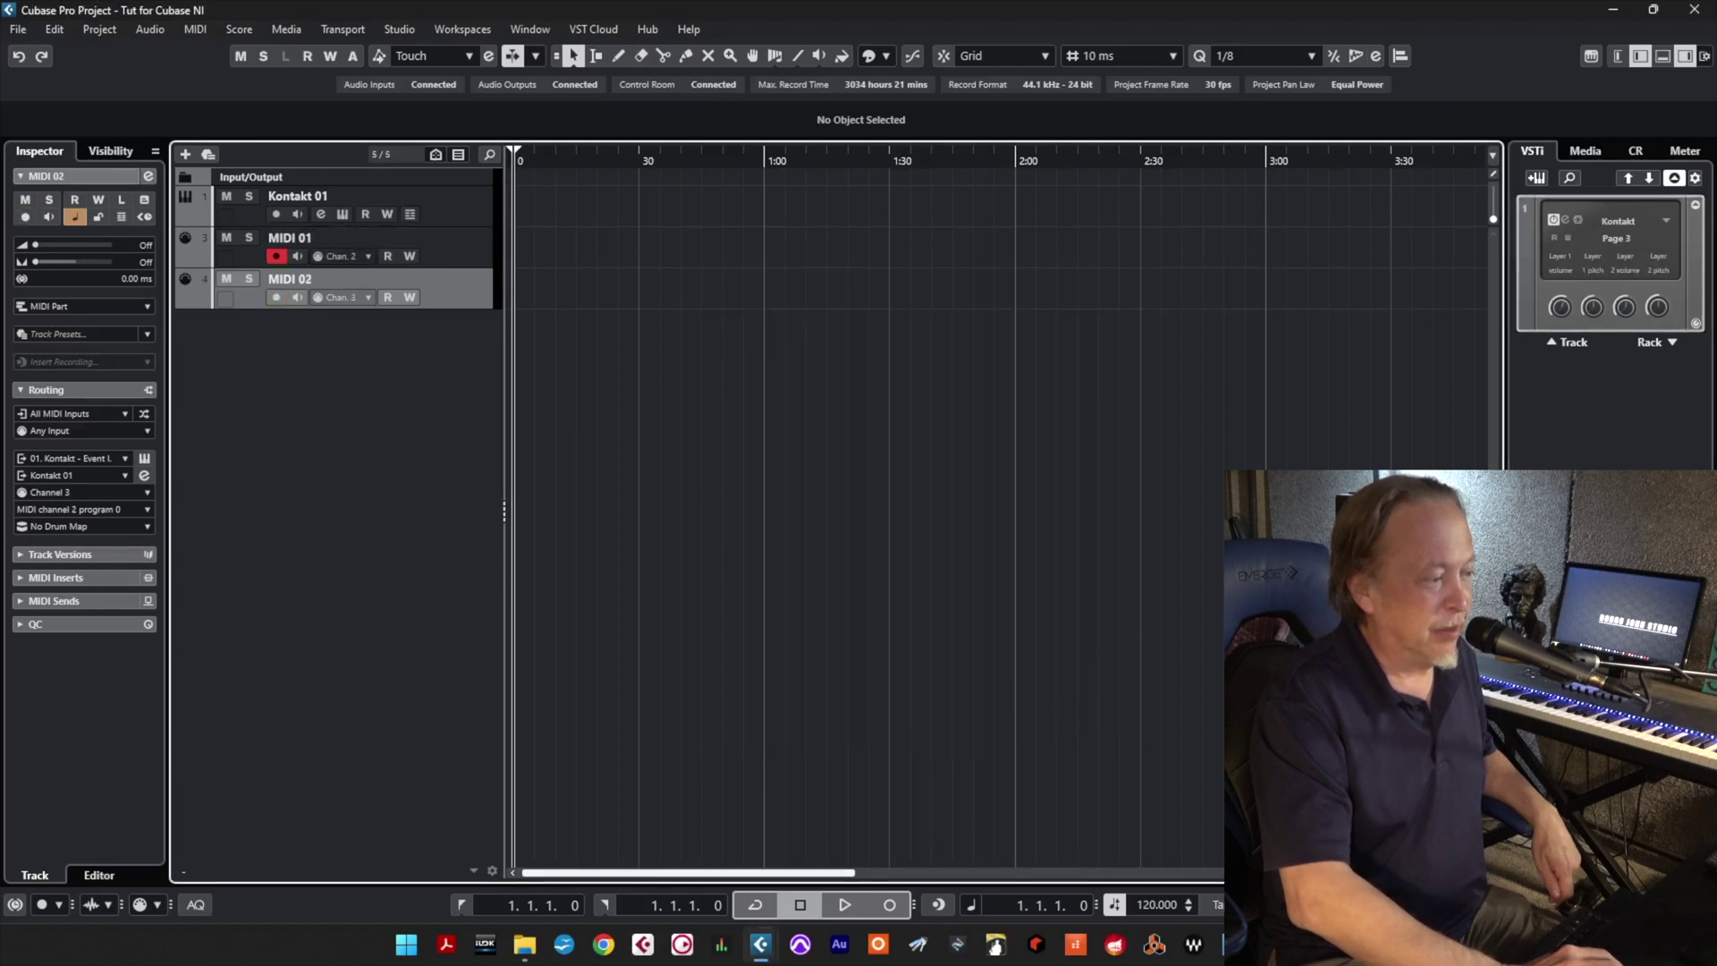
Rename the MIDI 02 track to MIDI 03, then select the Kontakt 01 track.
double_click(322, 278)
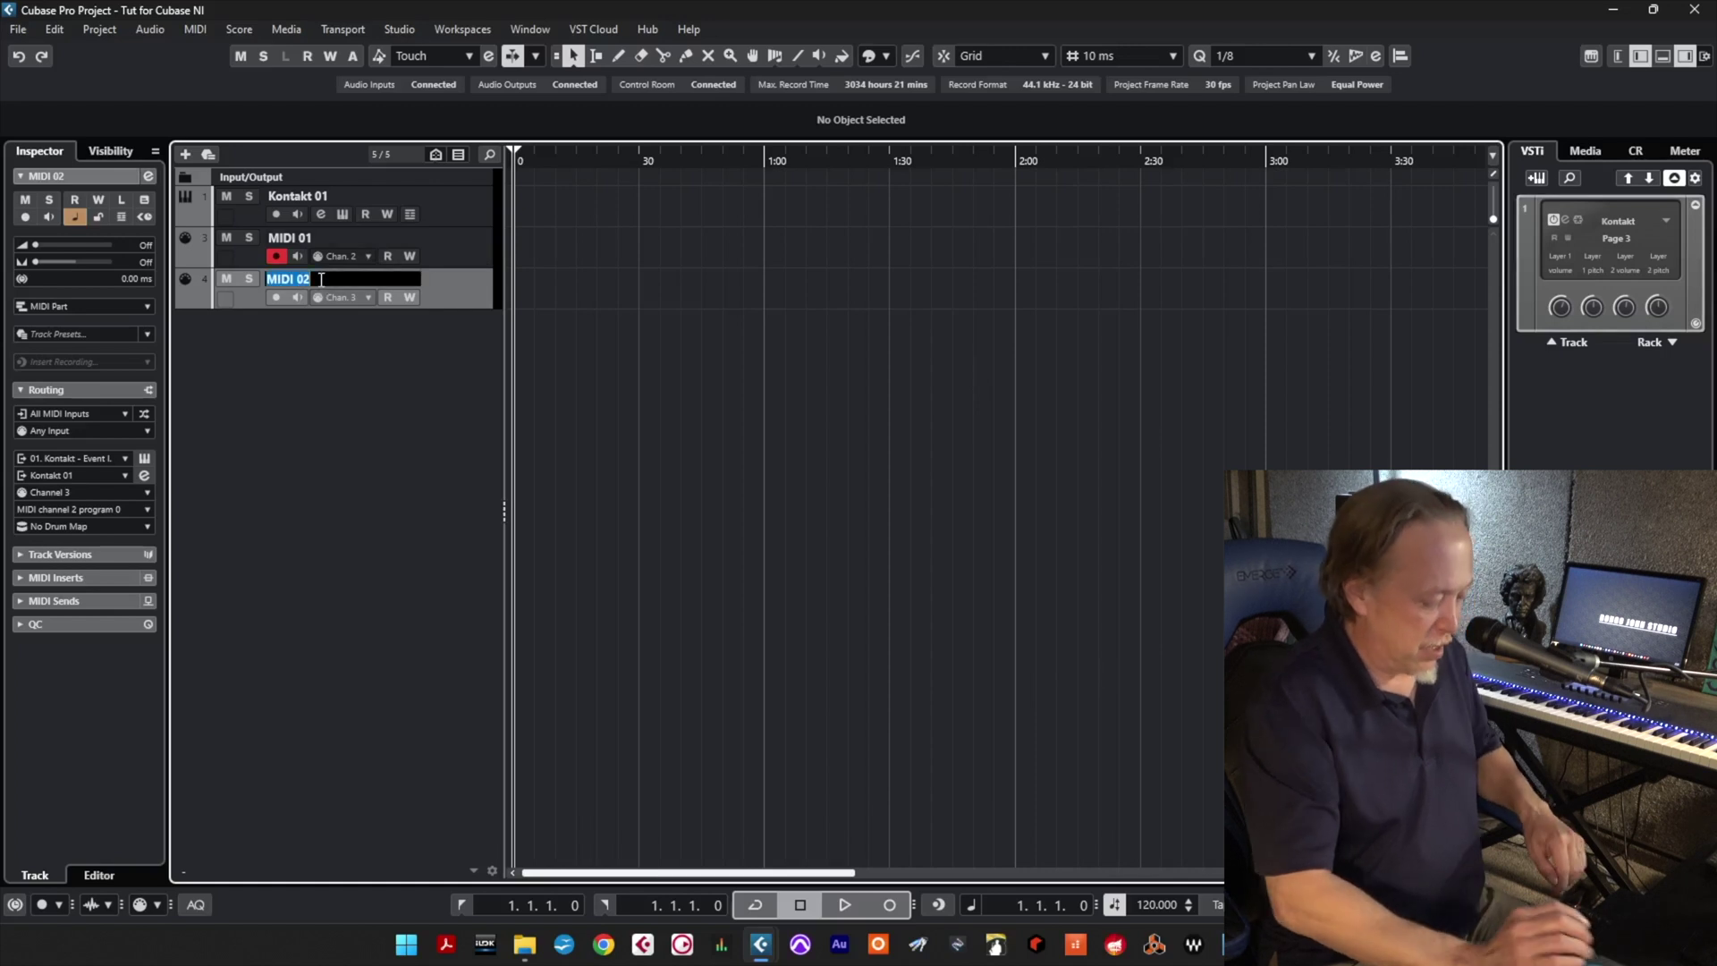
click(321, 278)
key(BackSpace)
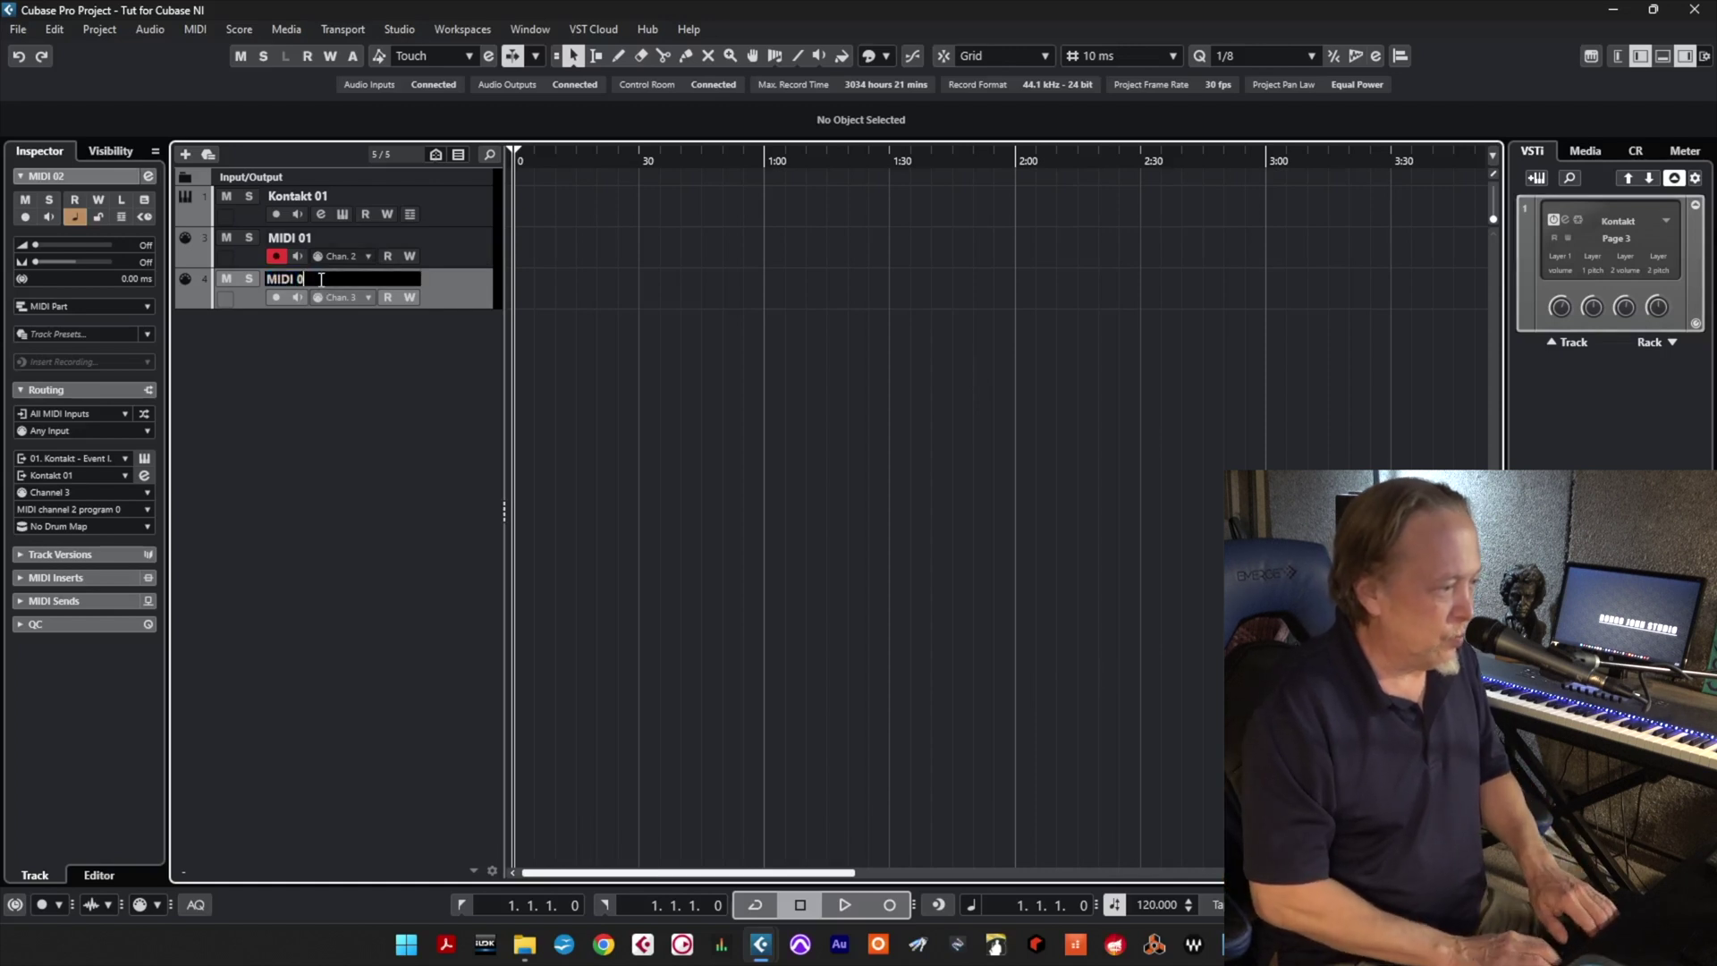
key(Return)
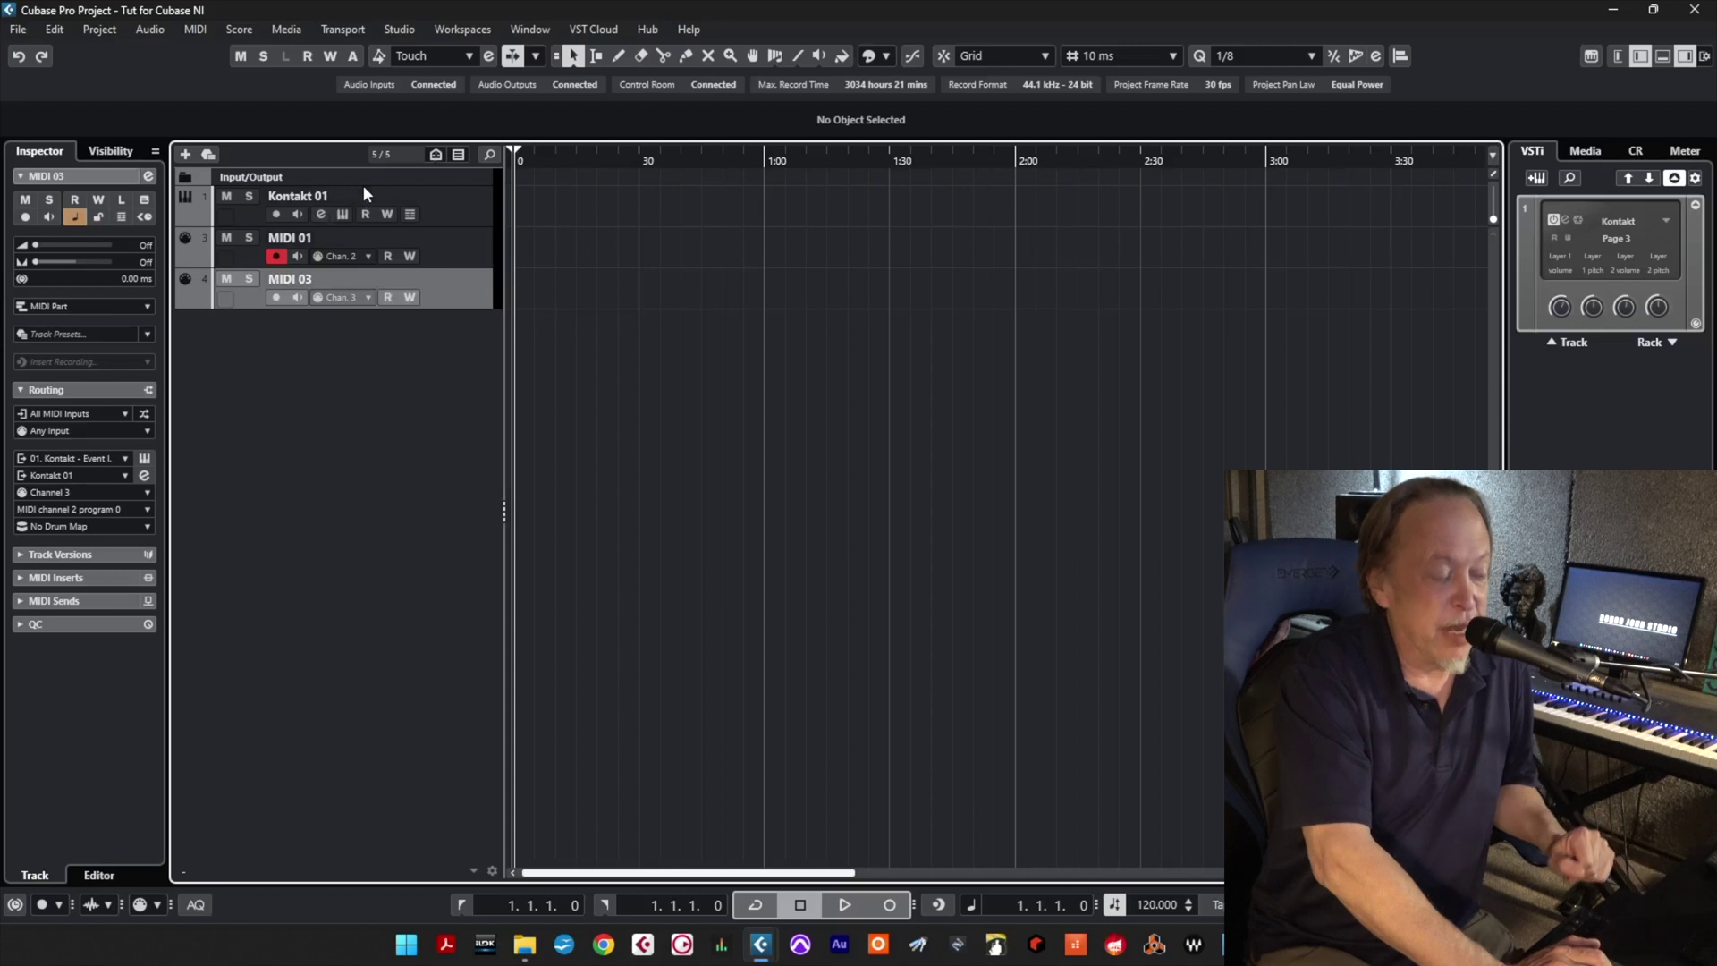
click(437, 206)
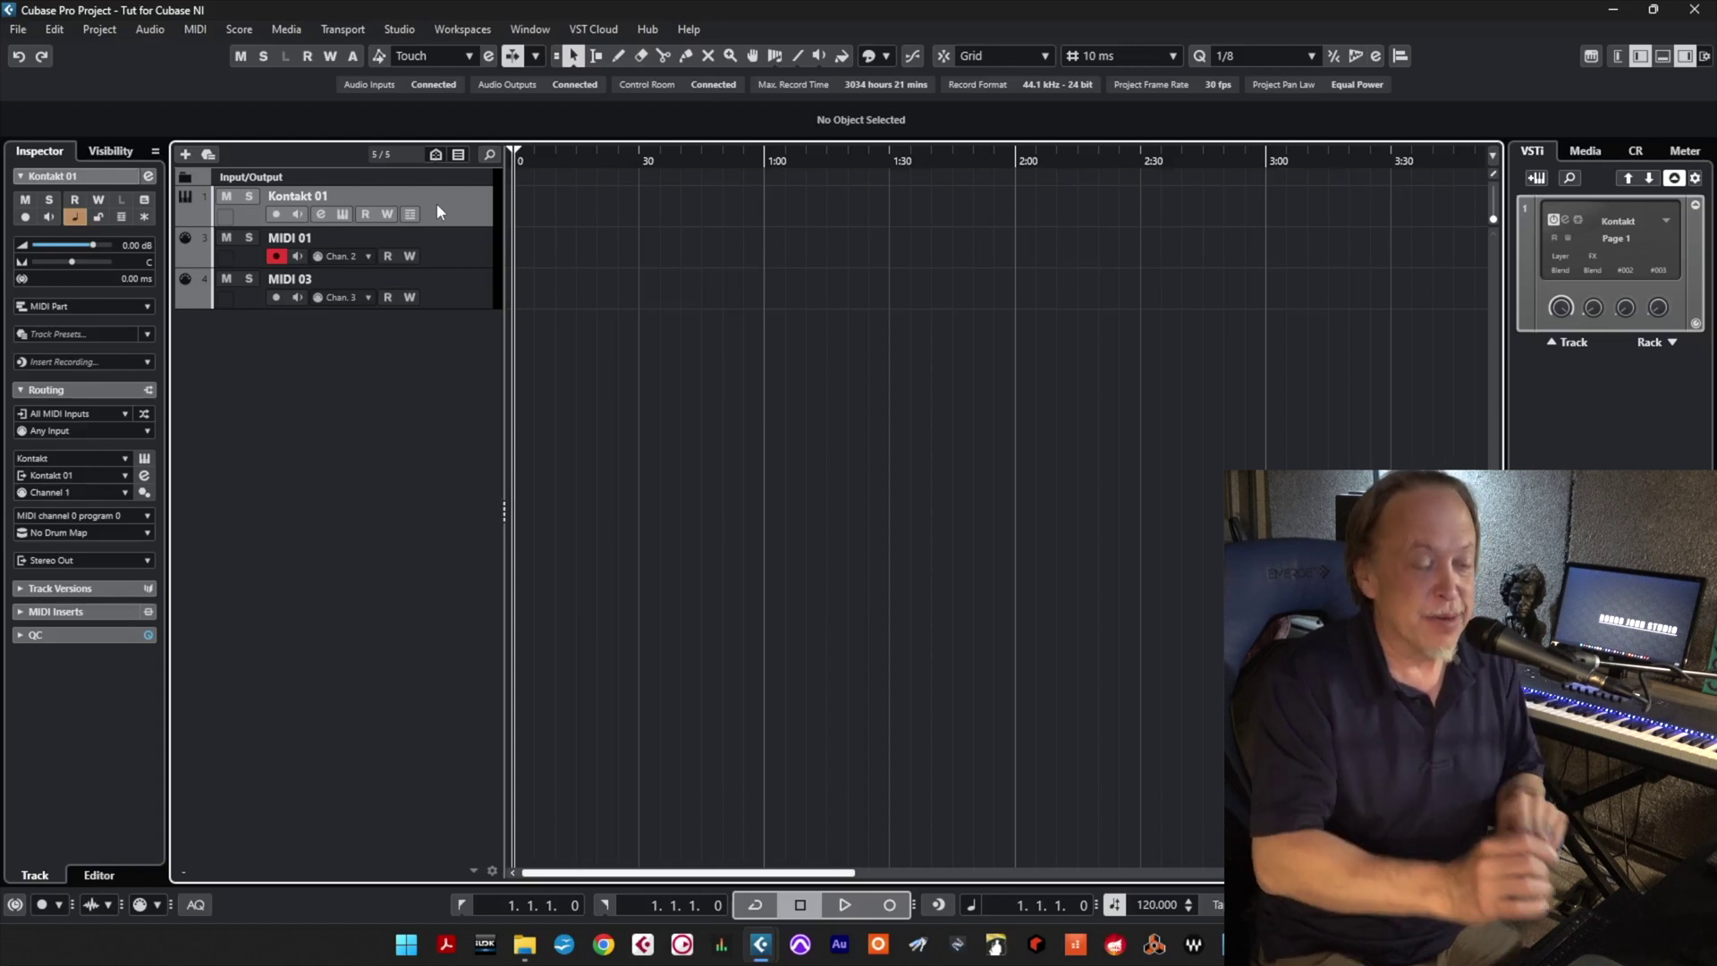
Rename the MIDI 01 track to 'Midi 2', then select the MIDI 03 track.
double_click(324, 238)
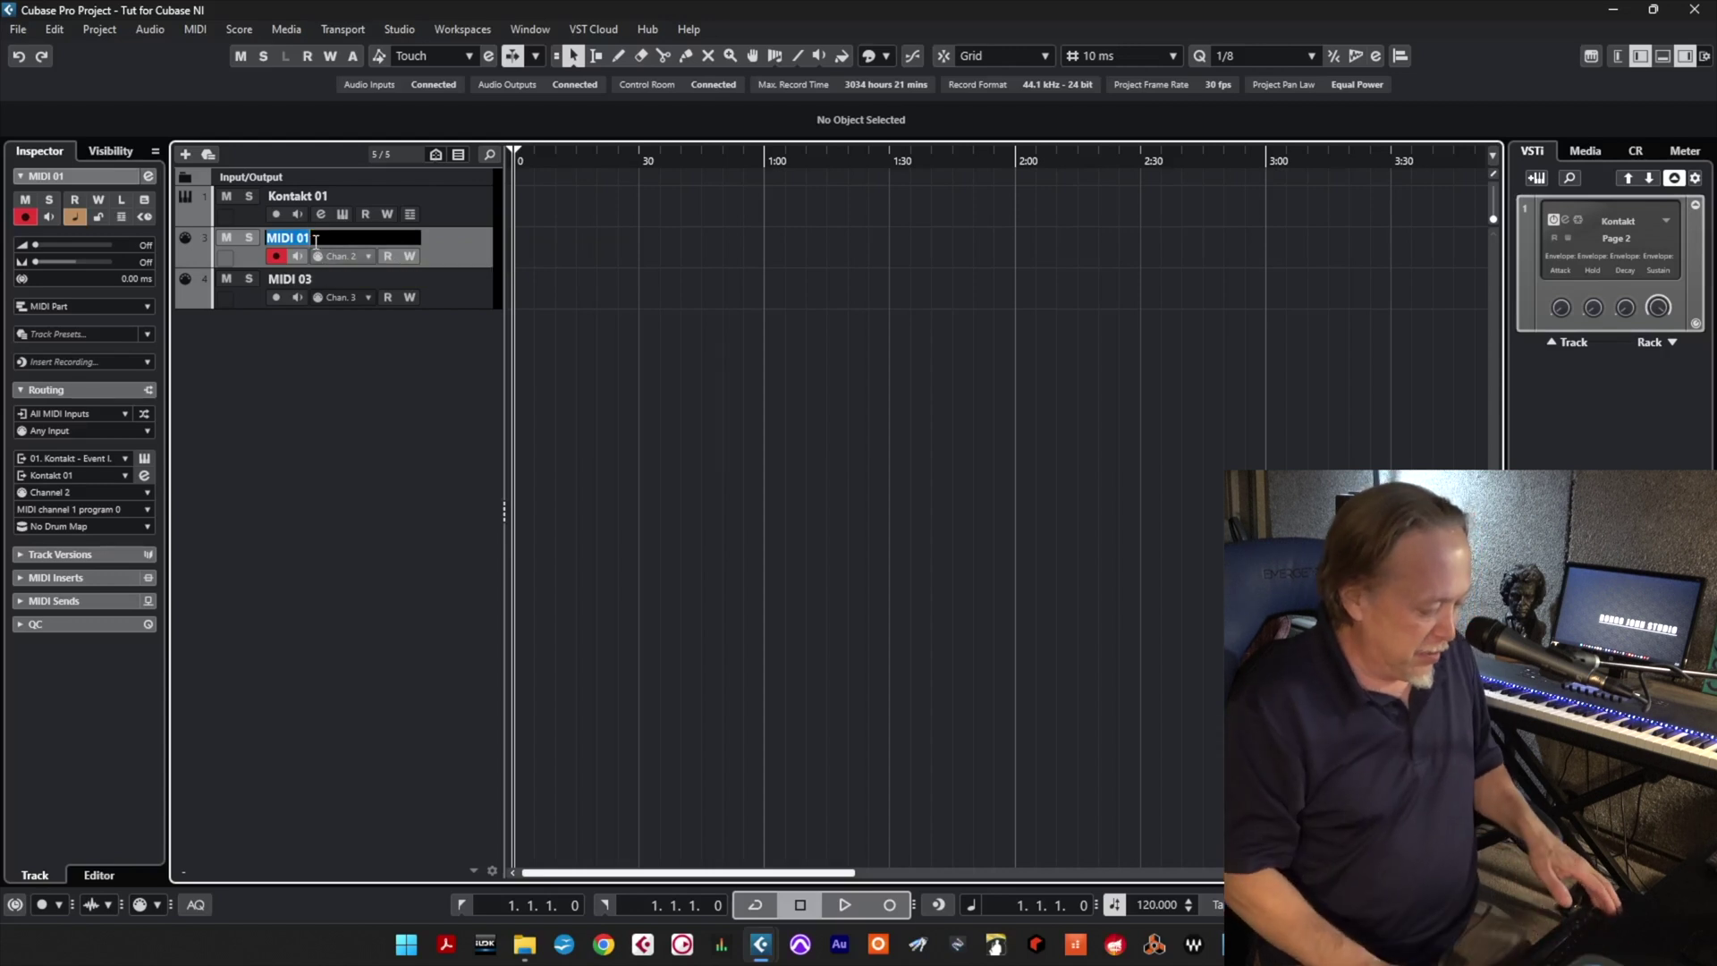
key(BackSpace)
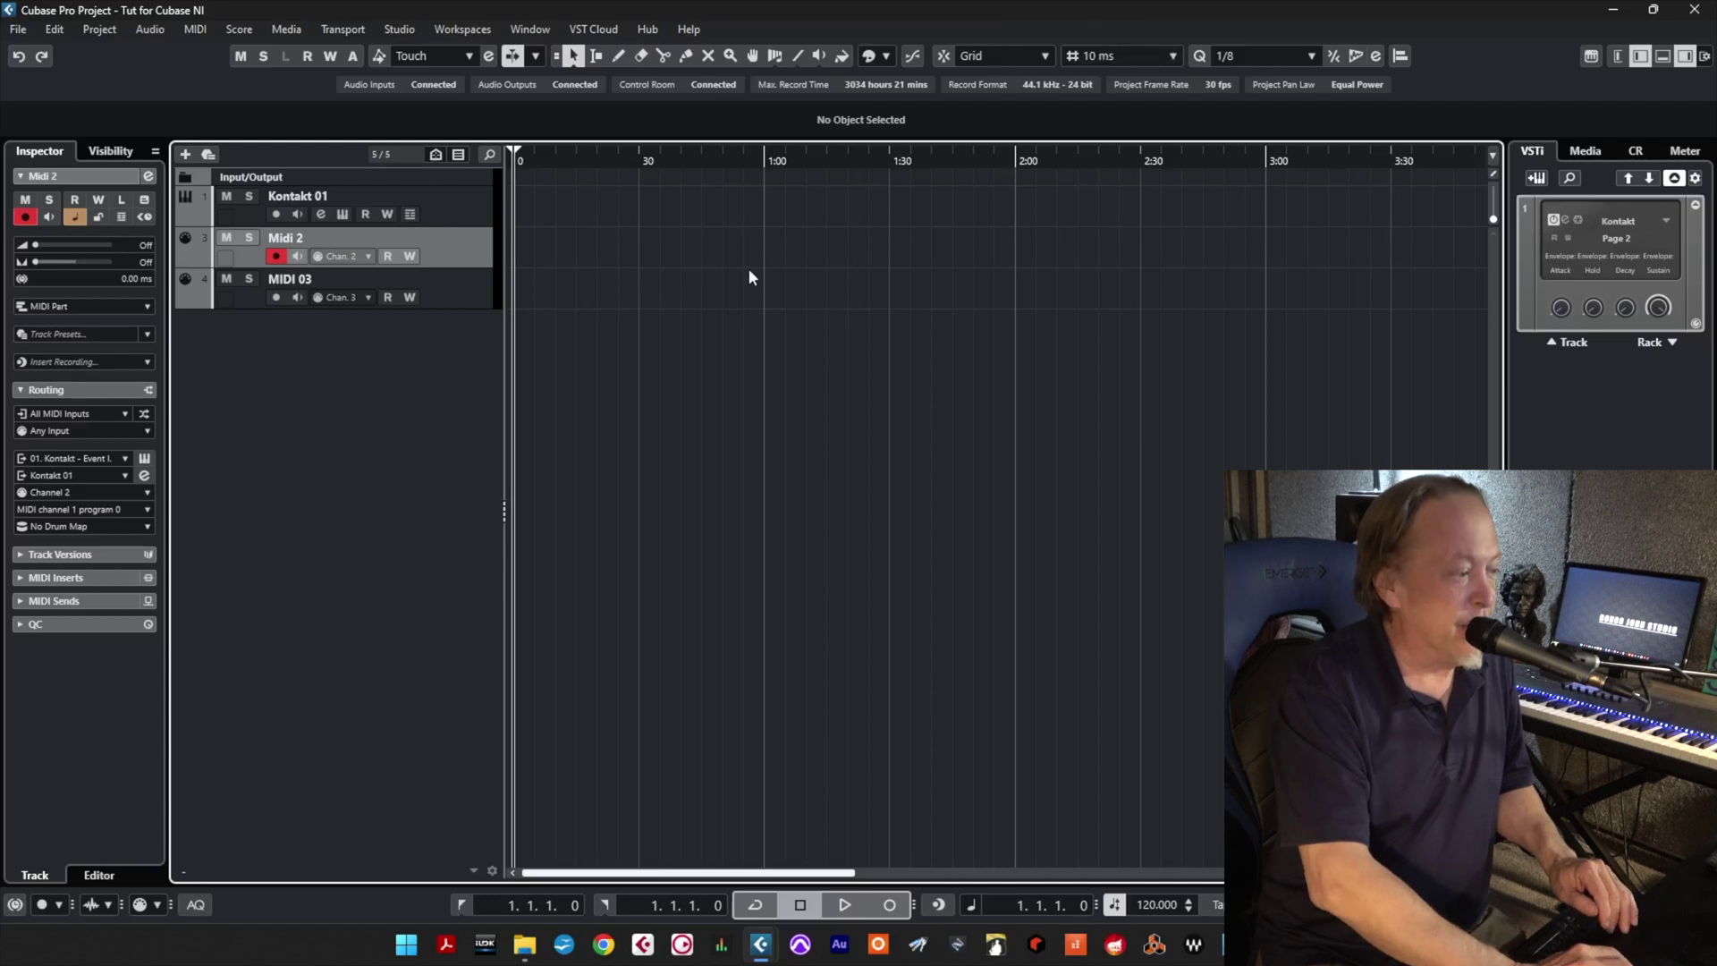
click(443, 292)
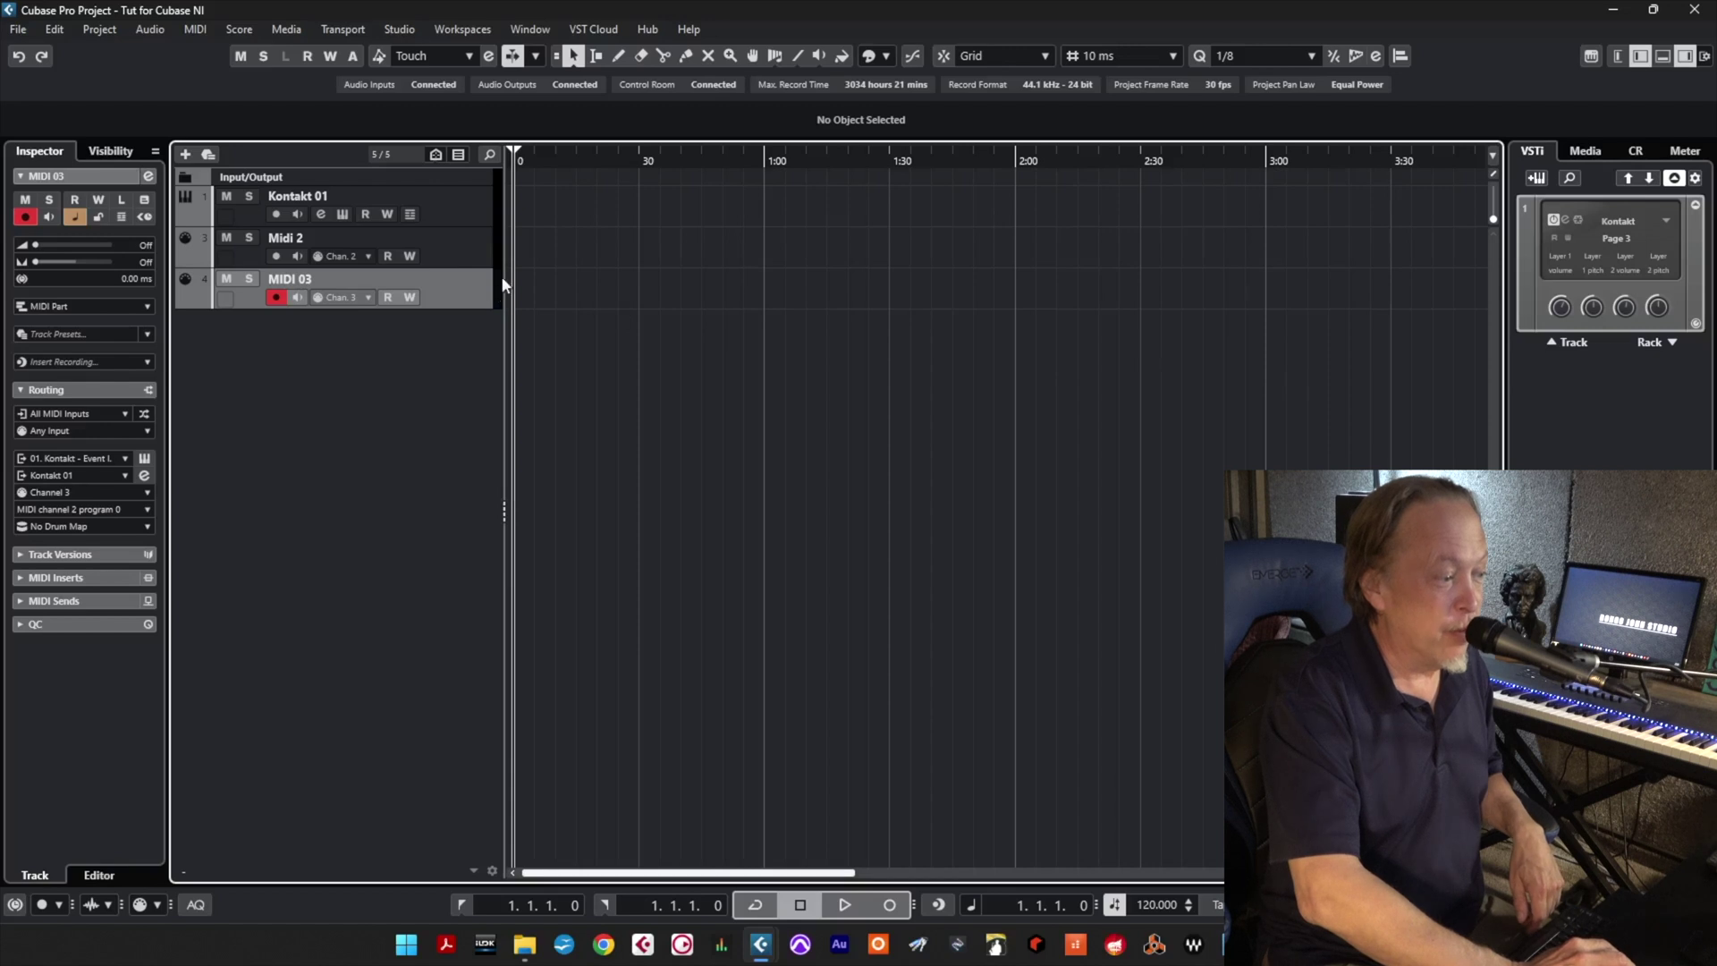
In the VSTi rack, activate Kontakt's Kt. st.3 [Stereo] output so it gets its own channel.
click(1665, 223)
mouse_move(1639, 260)
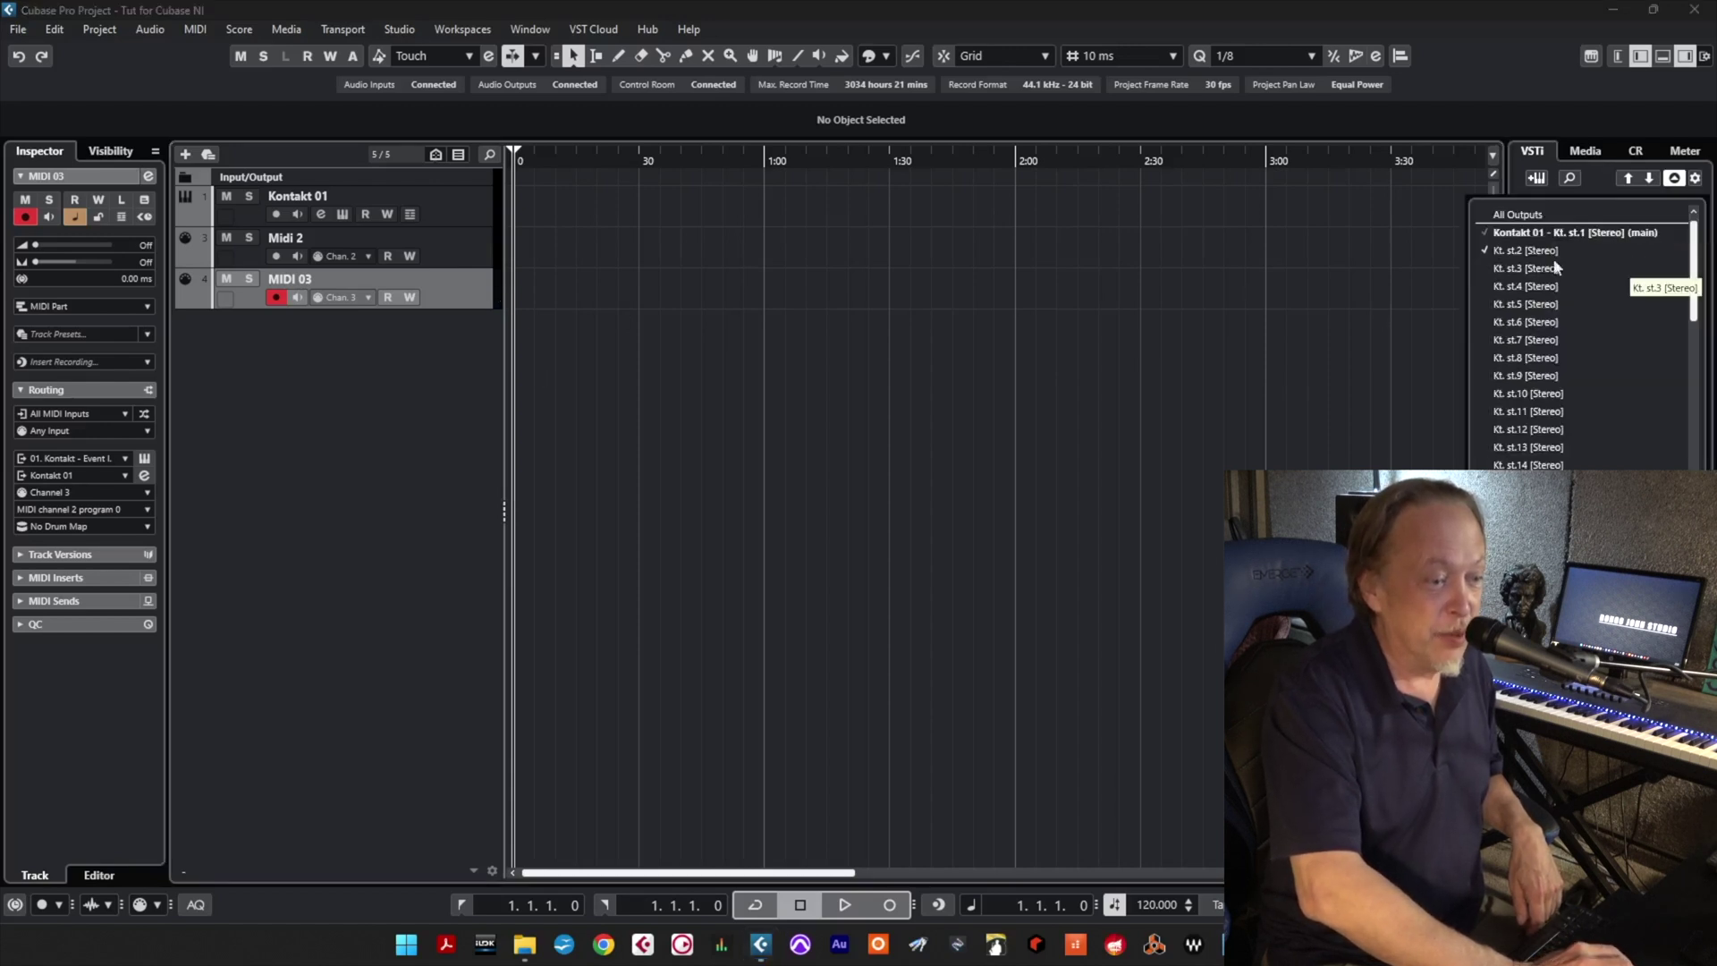
click(1523, 267)
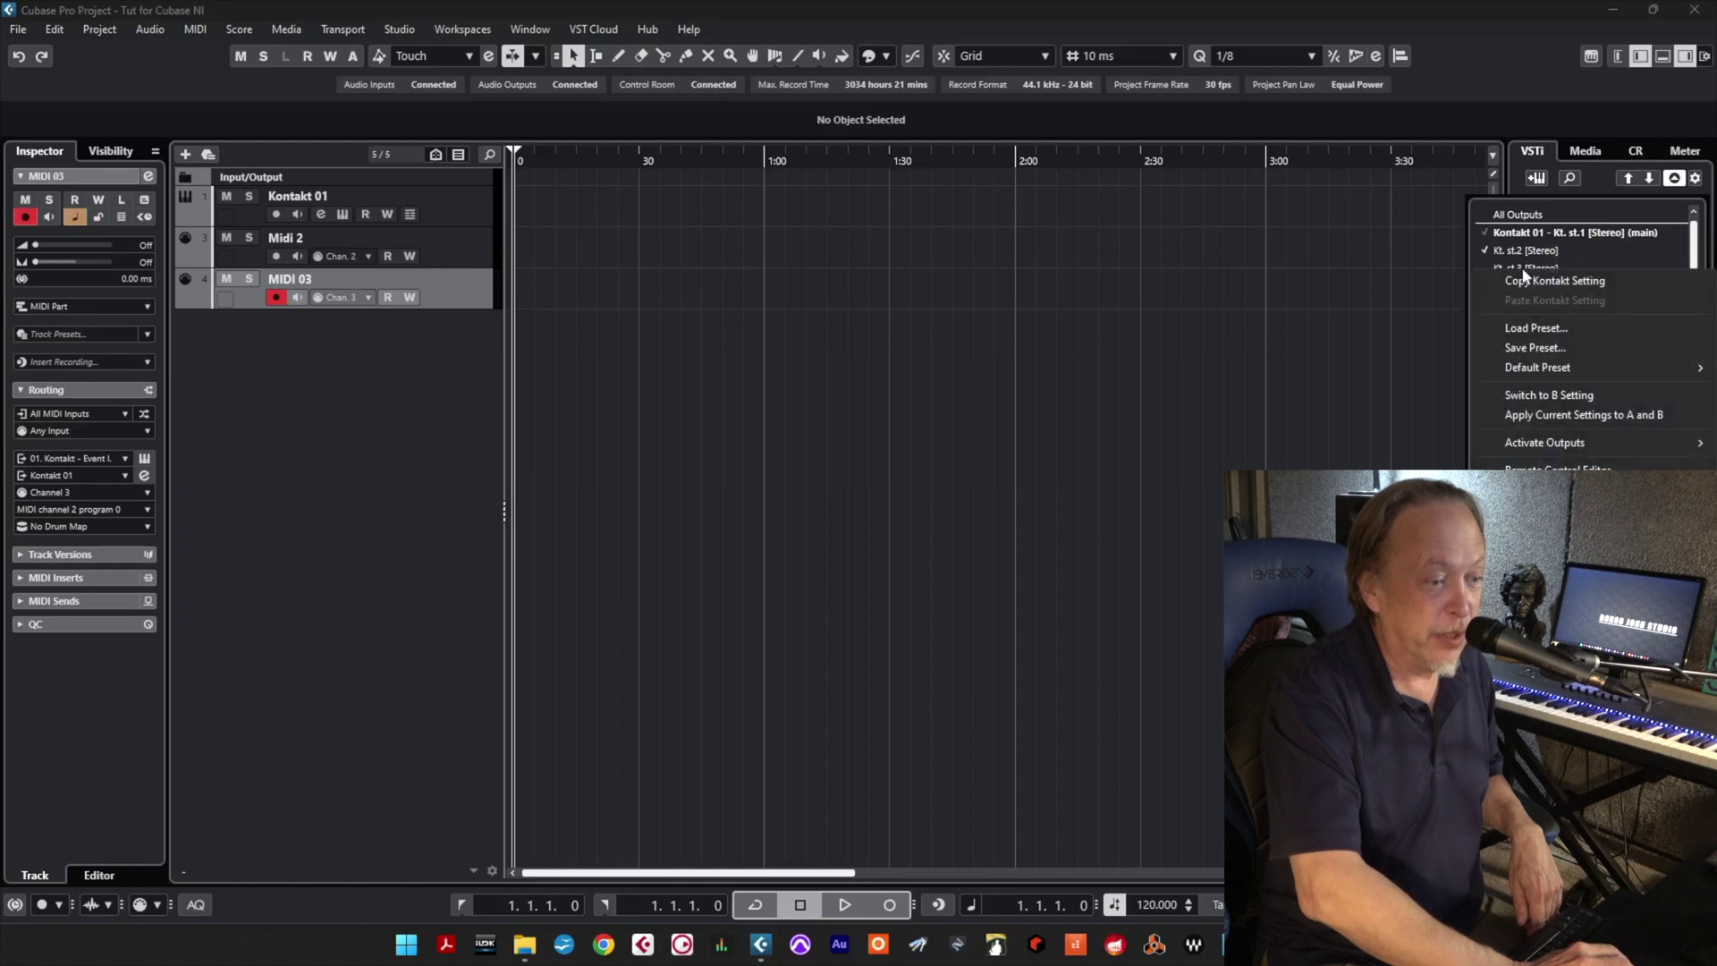
mouse_move(1525, 444)
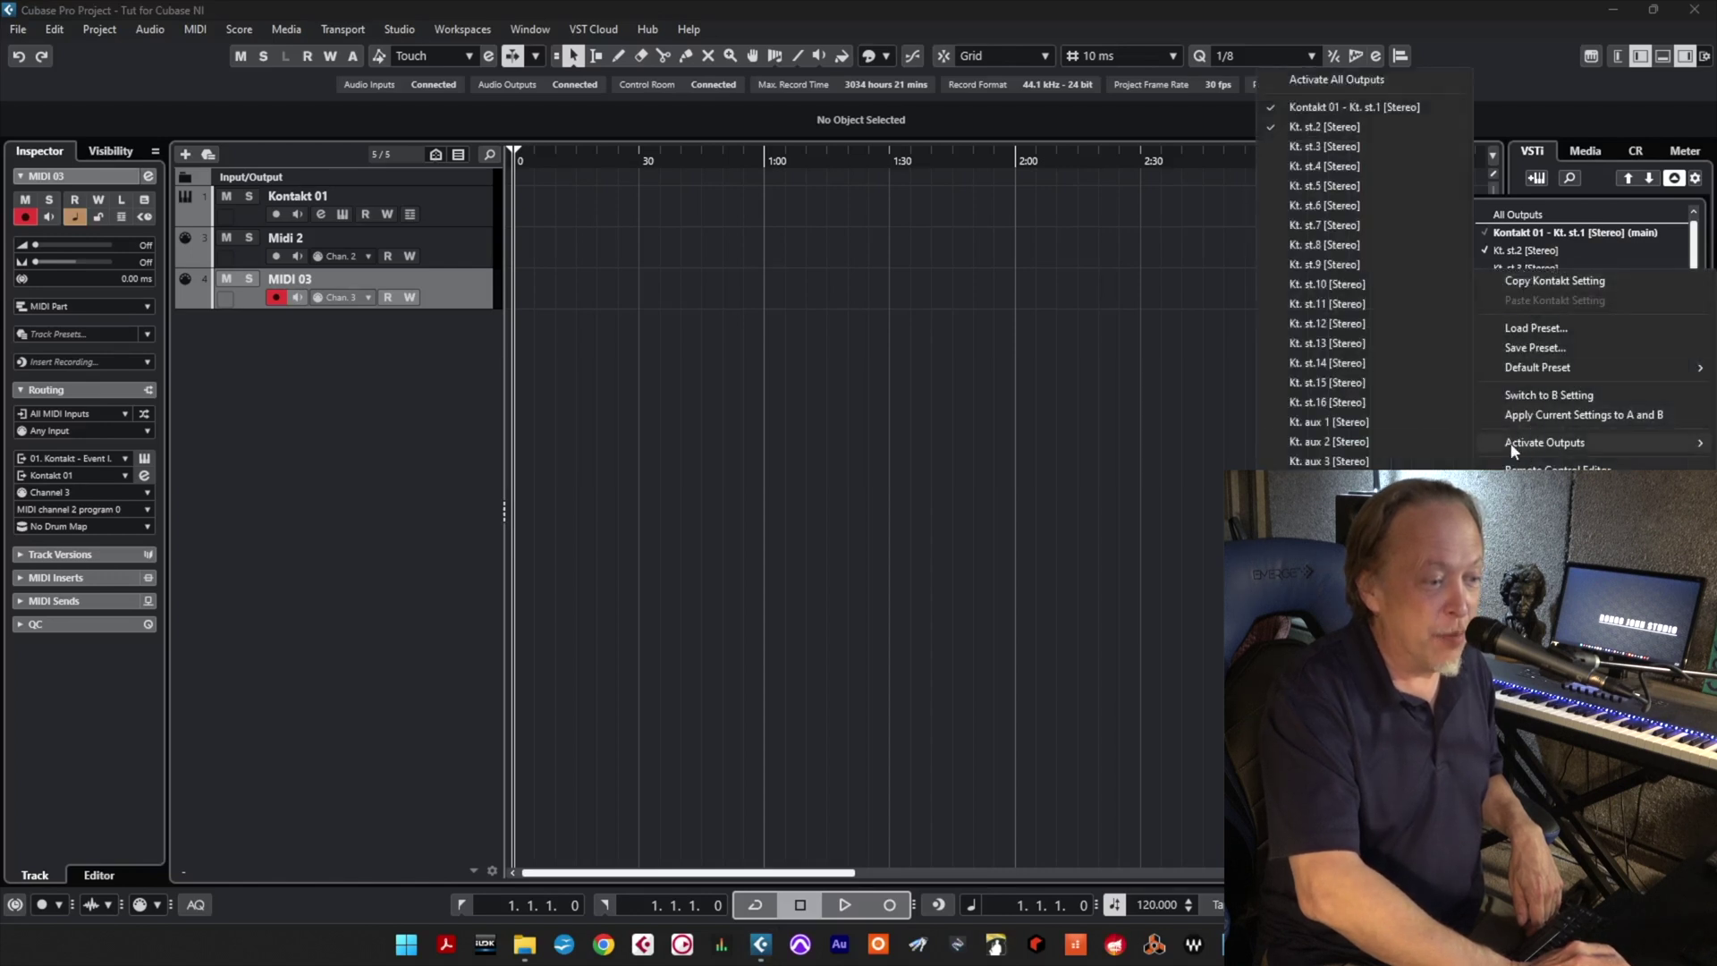
click(1306, 148)
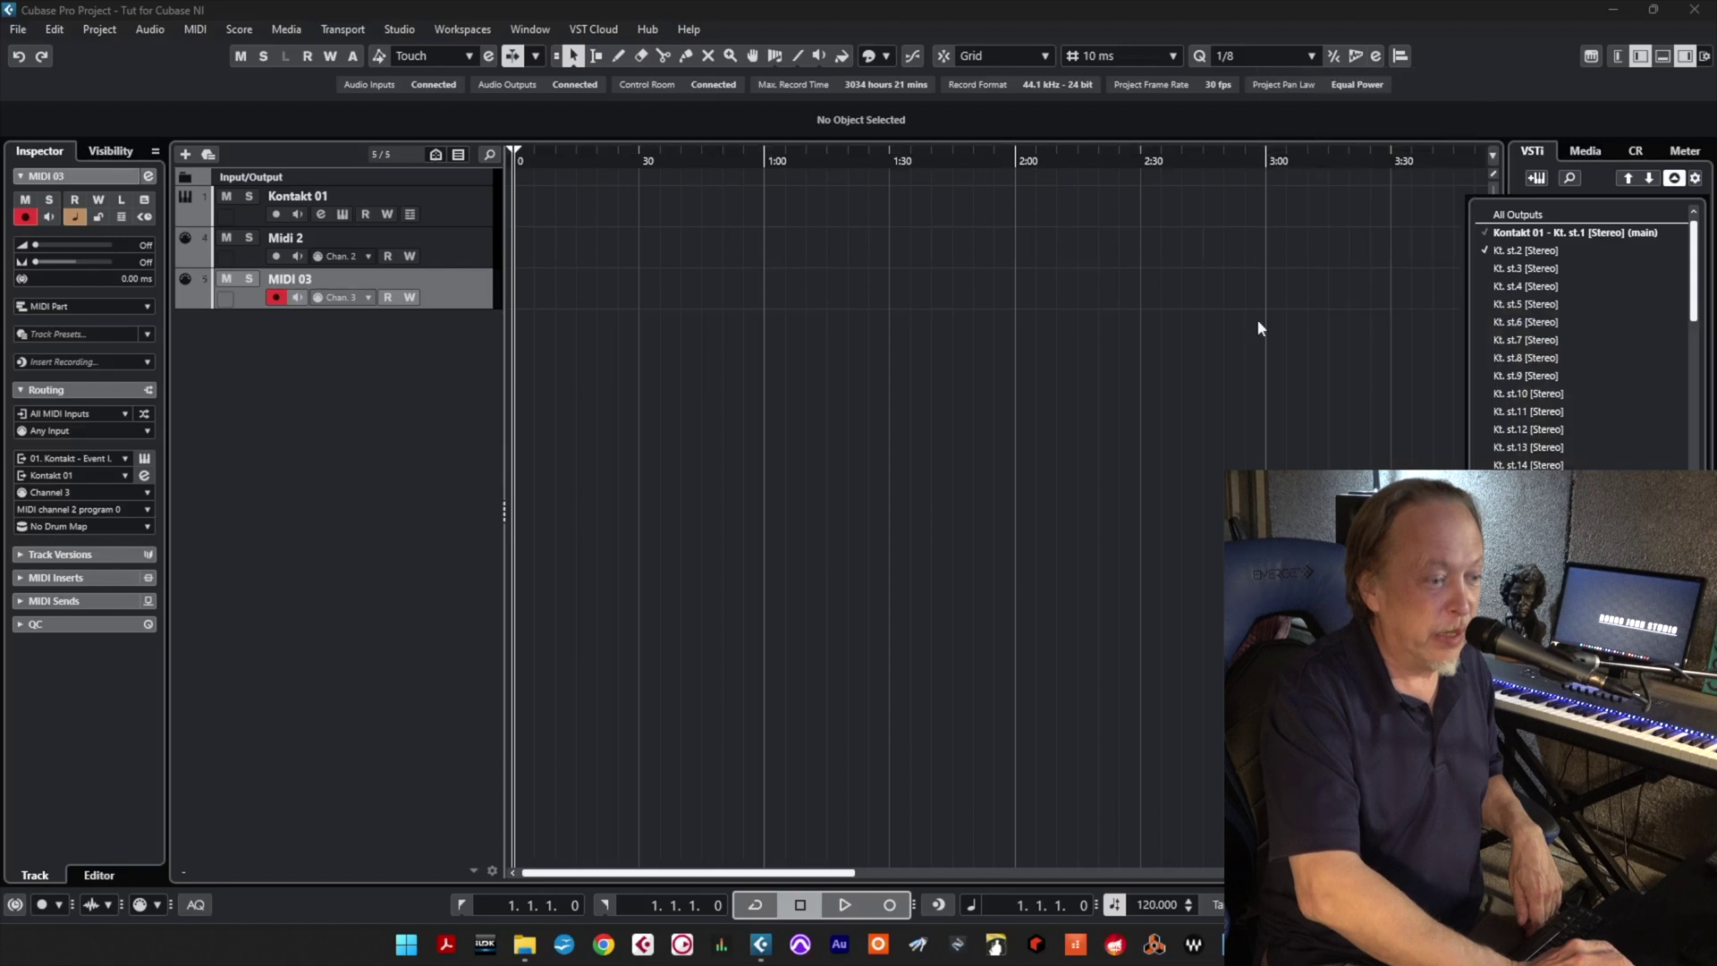